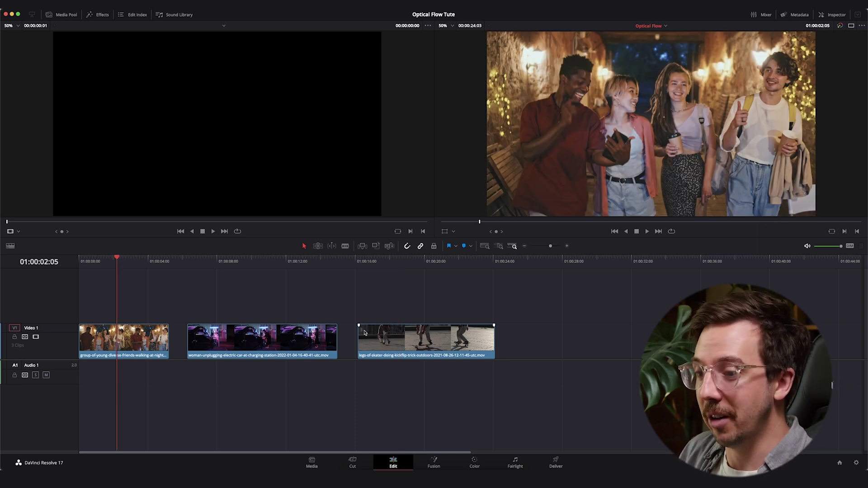
# Play through the friends-walking, electric-car and skater clips on the timeline to review their motion.
pyautogui.moveTo(108, 259); pyautogui.dragTo(112, 260)
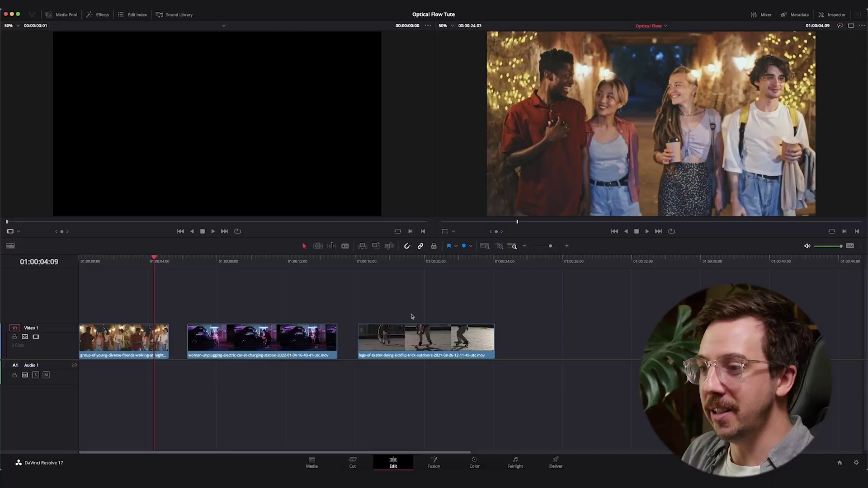
pyautogui.click(216, 261)
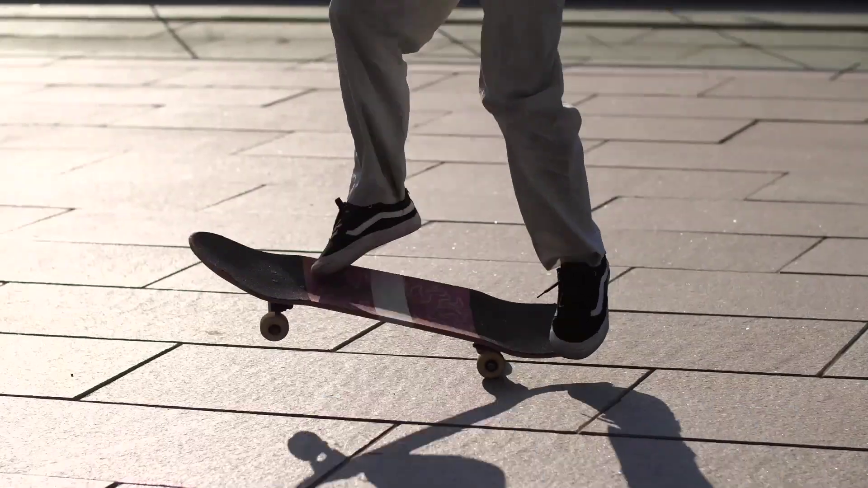
pyautogui.press('space')
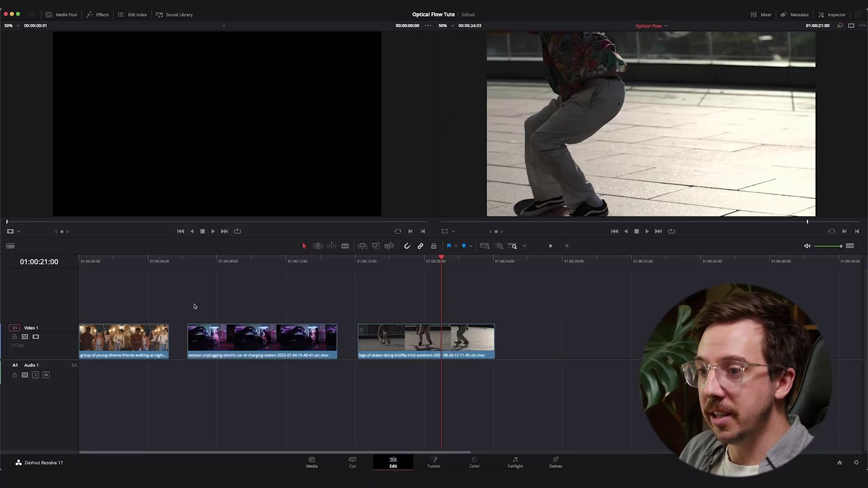
pyautogui.click(94, 261)
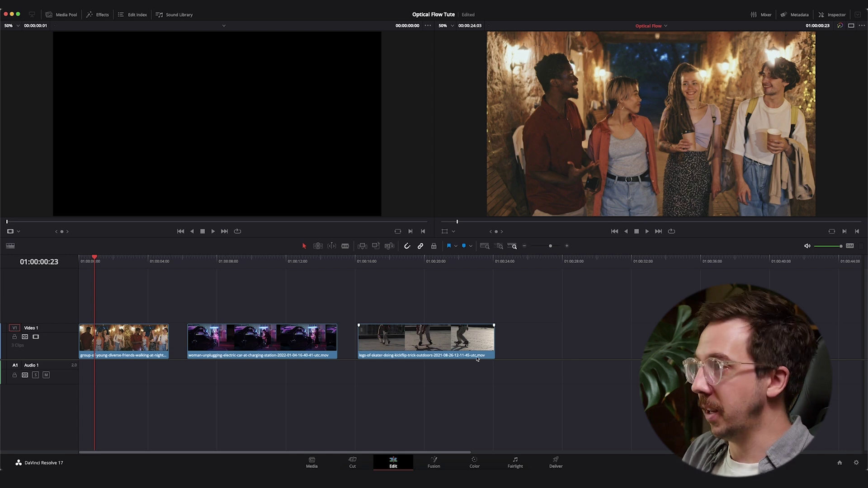
pyautogui.press('space')
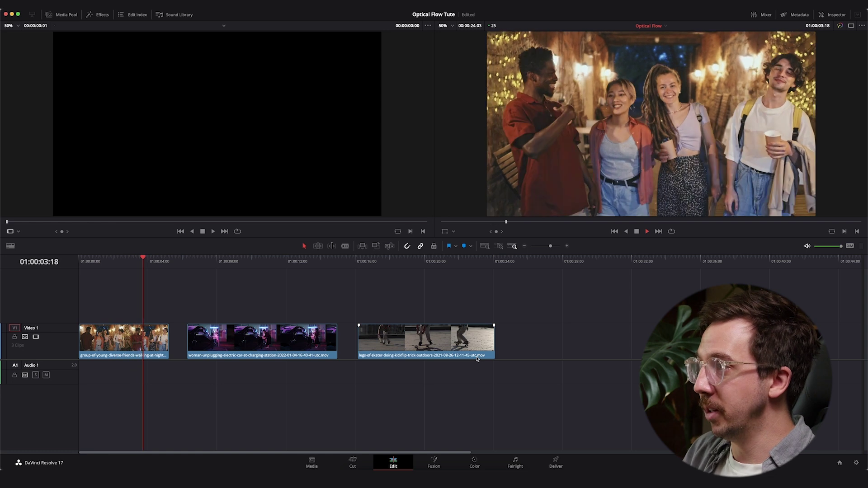
pyautogui.click(234, 261)
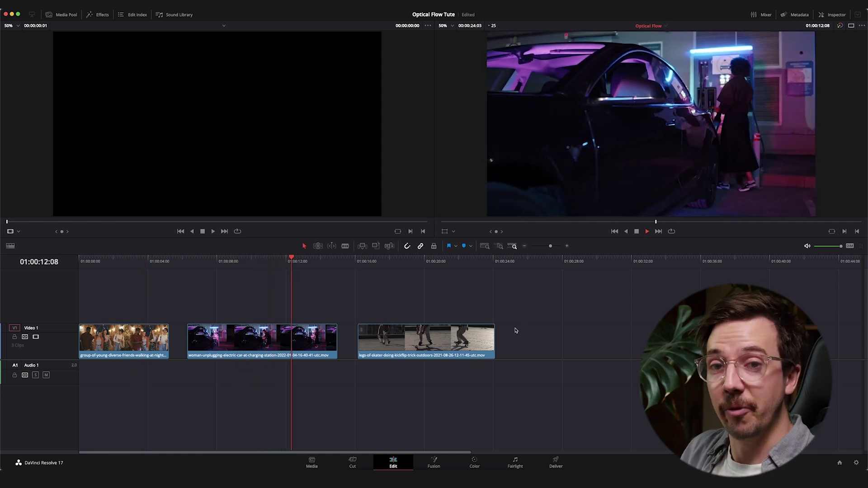
pyautogui.press('space')
pyautogui.click(403, 266)
pyautogui.press('space')
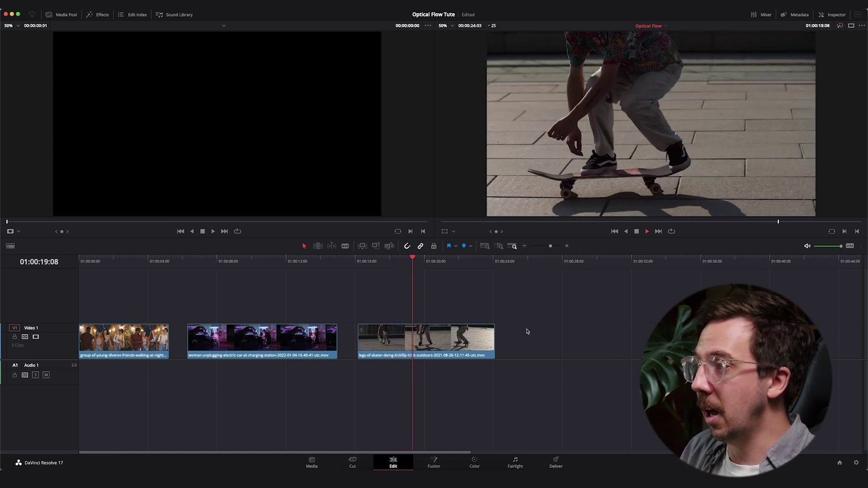
pyautogui.press('space')
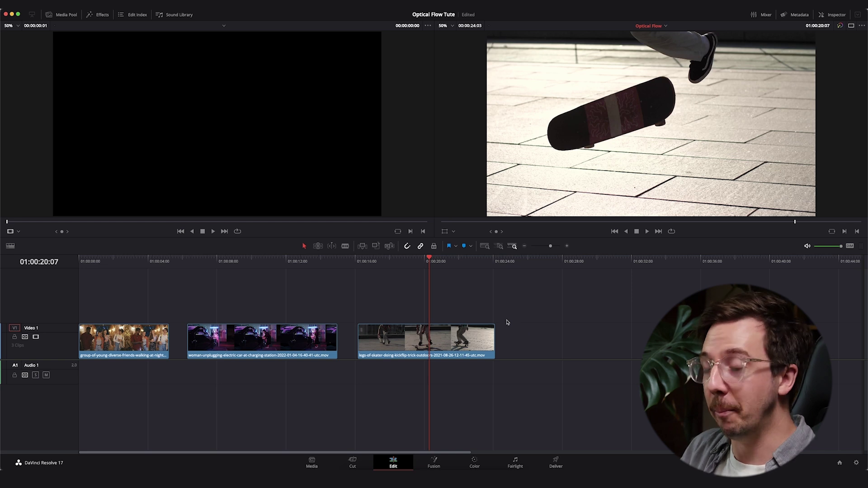
# Spread the clips apart on the timeline, leaving empty space after the friends-walking clip, which starts at about 01:00:02:00.
pyautogui.press('Up')
pyautogui.click(391, 266)
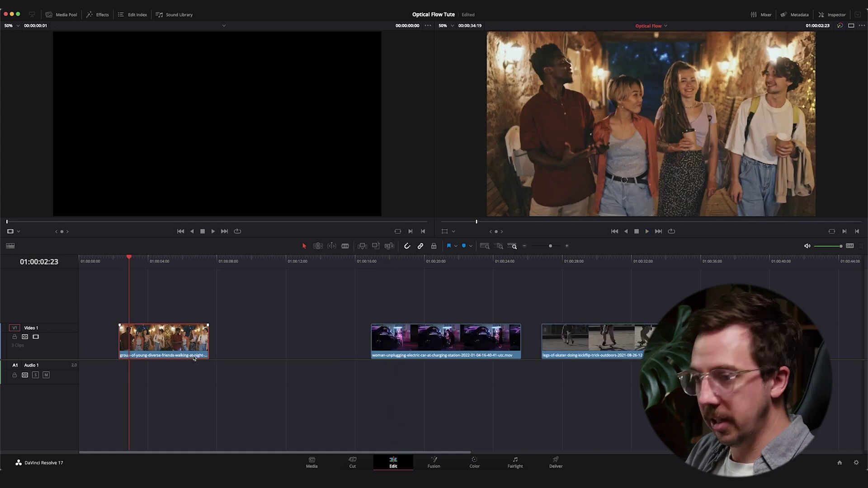
pyautogui.press('super+equal')
pyautogui.press('super+equal')
pyautogui.moveTo(318, 340); pyautogui.dragTo(326, 339)
pyautogui.press('super+equal')
pyautogui.moveTo(540, 330); pyautogui.dragTo(290, 330)
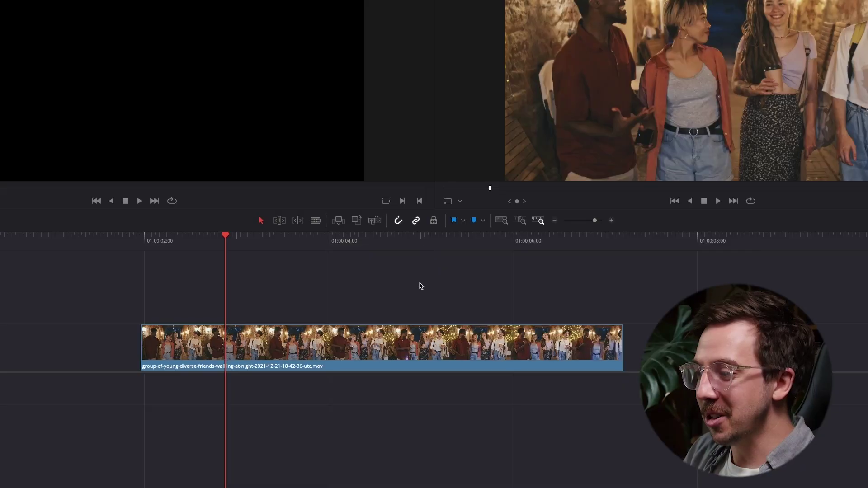
# Turn on the retime controls for the friends-walking clip and view its speed options.
pyautogui.moveTo(416, 304); pyautogui.dragTo(418, 370)
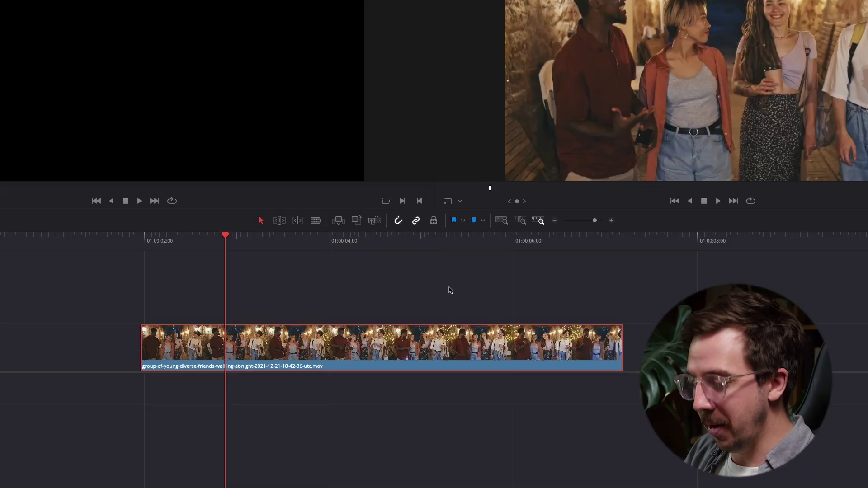
pyautogui.hotkey('ctrl', 'r')
pyautogui.hotkey('ctrl', 'r')
pyautogui.rightClick(336, 344)
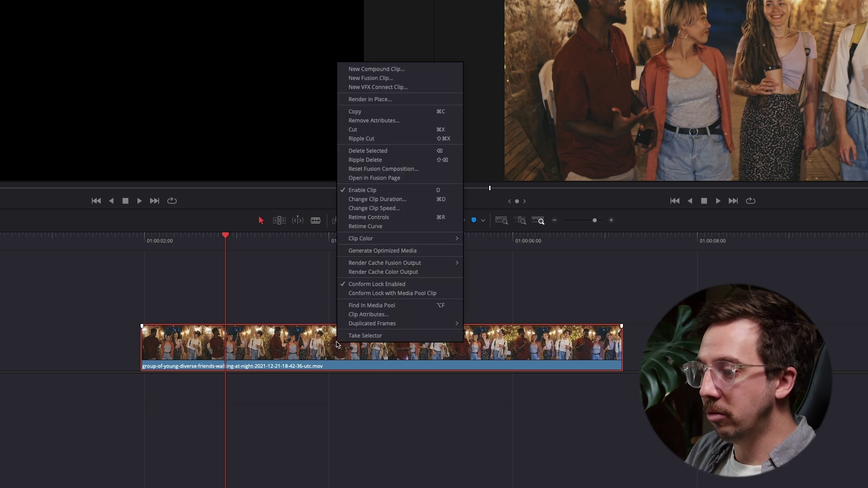
pyautogui.click(410, 218)
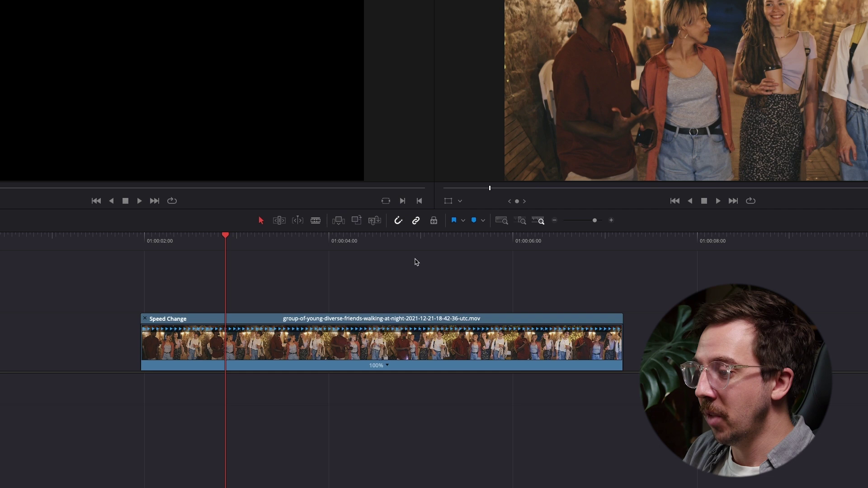
pyautogui.click(387, 366)
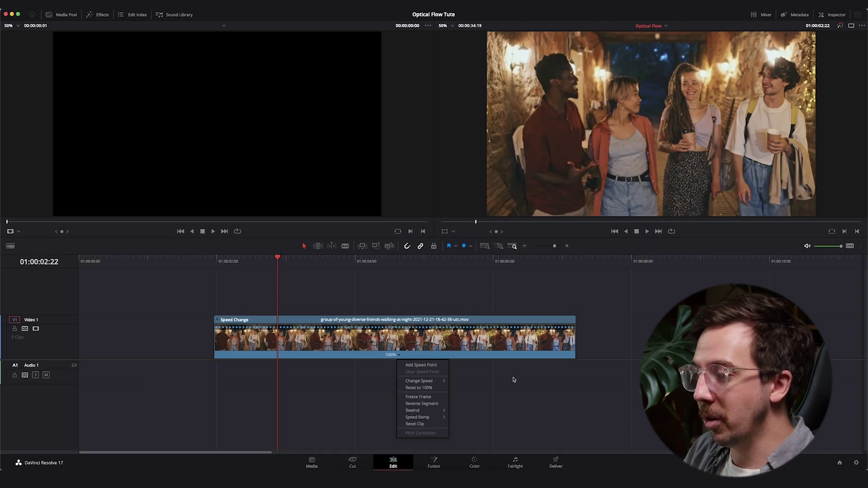
pyautogui.click(514, 380)
# Play the opening of the friends-walking clip repeatedly to find where the slow motion should begin.
pyautogui.press('Up')
pyautogui.press('space')
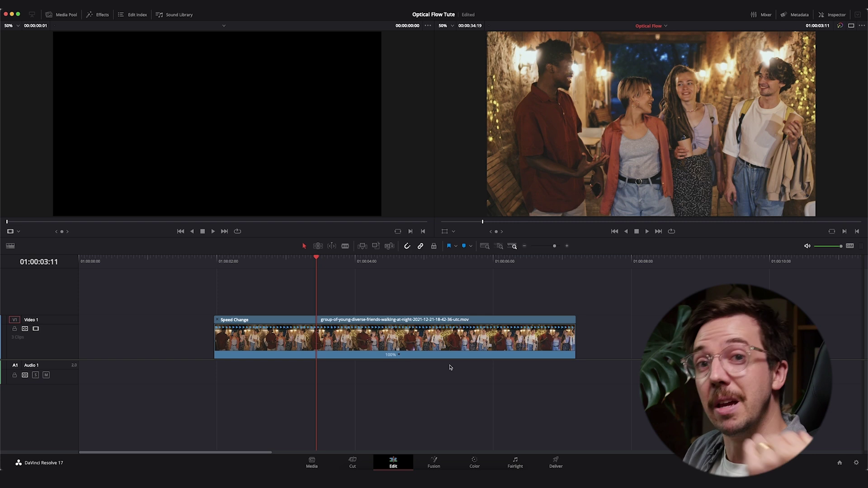
pyautogui.click(283, 261)
pyautogui.press('space')
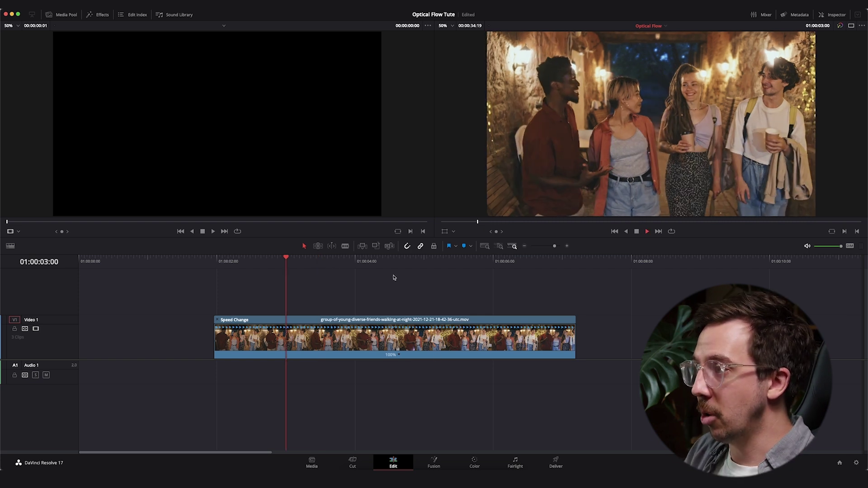
pyautogui.press('space')
pyautogui.moveTo(294, 262); pyautogui.dragTo(228, 272)
pyautogui.press('space')
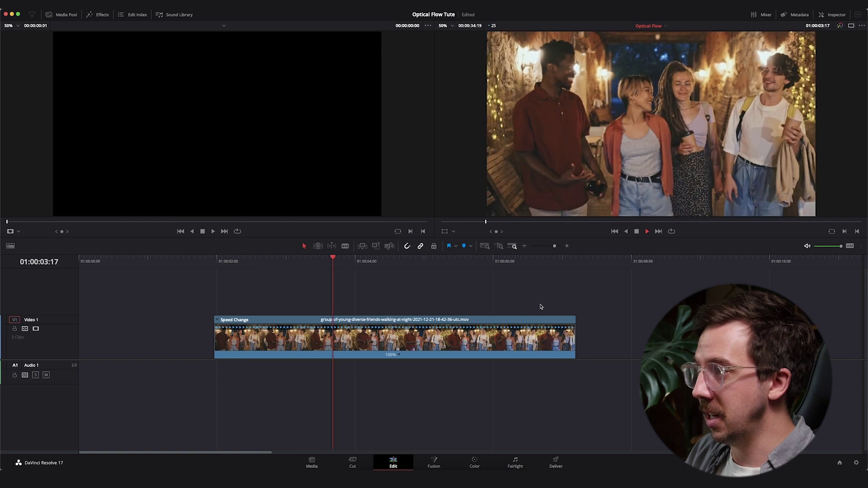
pyautogui.press('space')
# Add a speed point to the friends-walking clip at 01:00:02:23.
pyautogui.click(301, 263)
pyautogui.moveTo(300, 262); pyautogui.dragTo(280, 248)
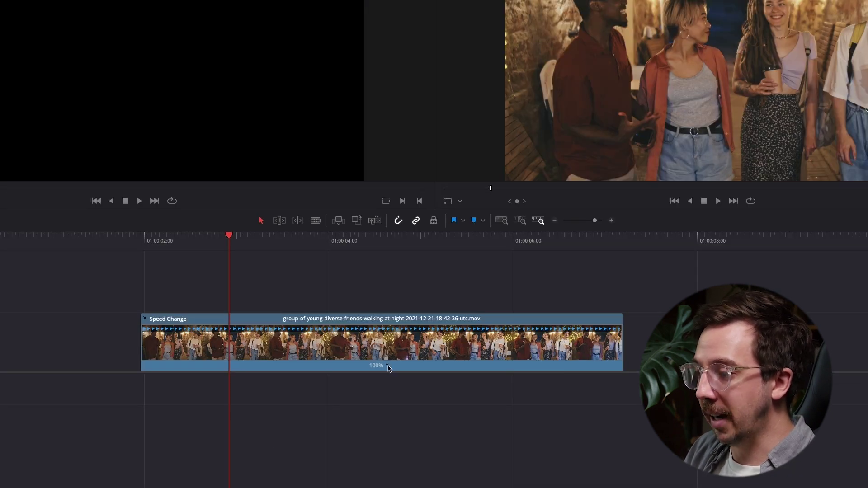
pyautogui.click(388, 368)
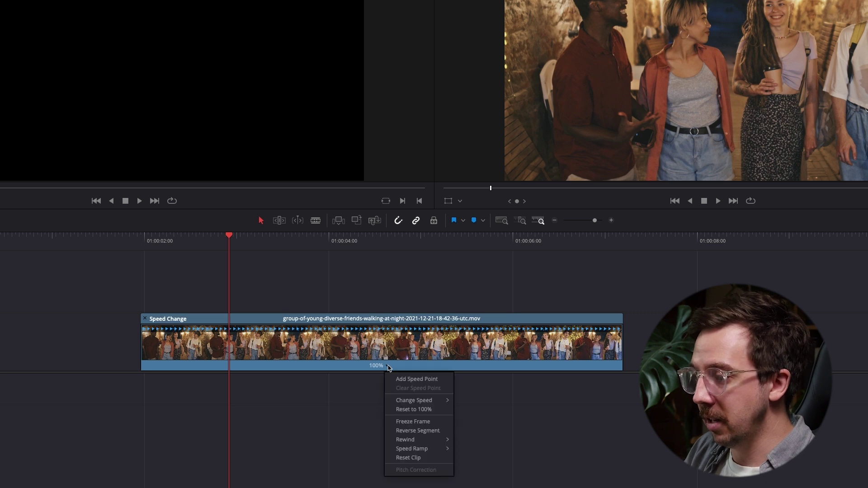
pyautogui.click(427, 382)
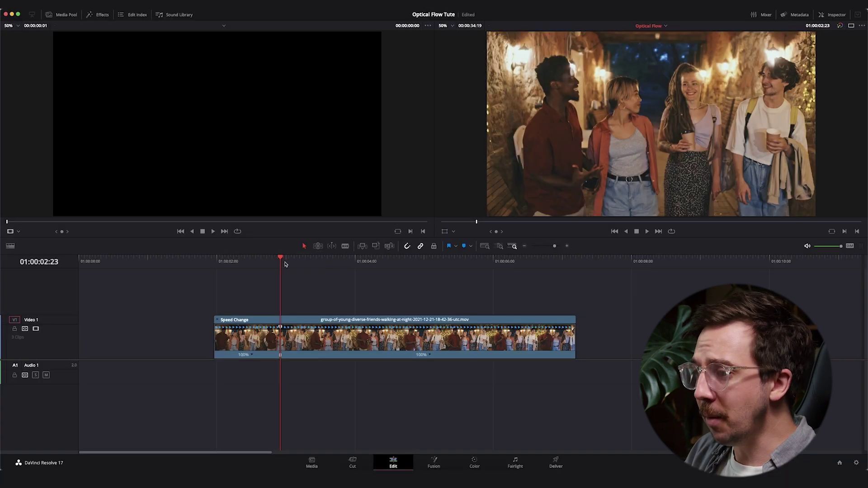
# Add a second speed point to the friends-walking clip at about 01:00:05:10.
pyautogui.moveTo(229, 232); pyautogui.dragTo(456, 259)
pyautogui.click(430, 355)
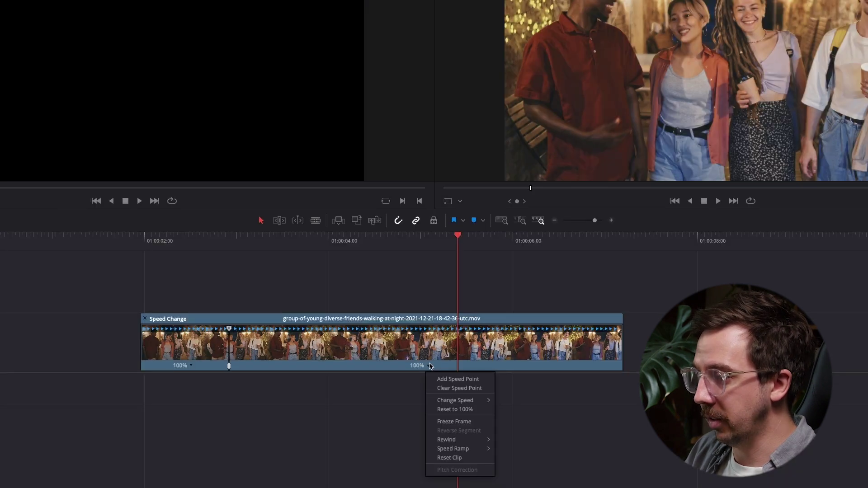
pyautogui.click(450, 364)
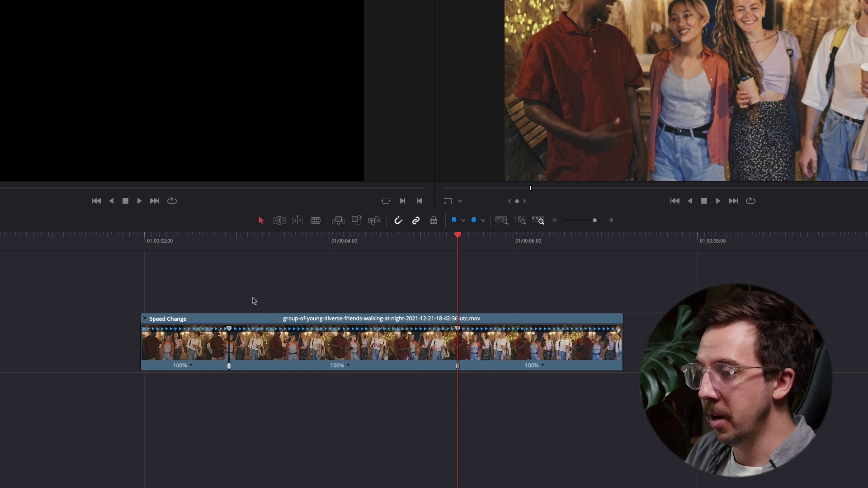
# Preview the clip from its first segment, change the speed between the two speed points to 25%, and save the project.
pyautogui.moveTo(247, 236); pyautogui.dragTo(180, 236)
pyautogui.press('space')
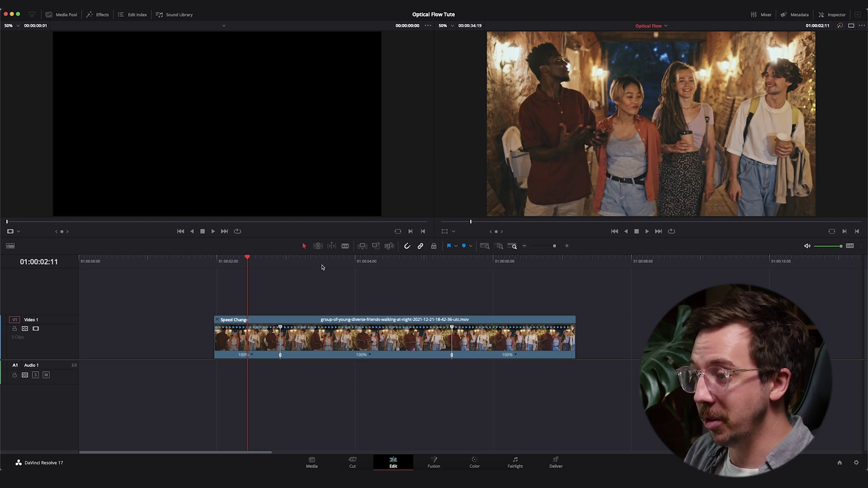
pyautogui.click(369, 356)
pyautogui.moveTo(389, 382)
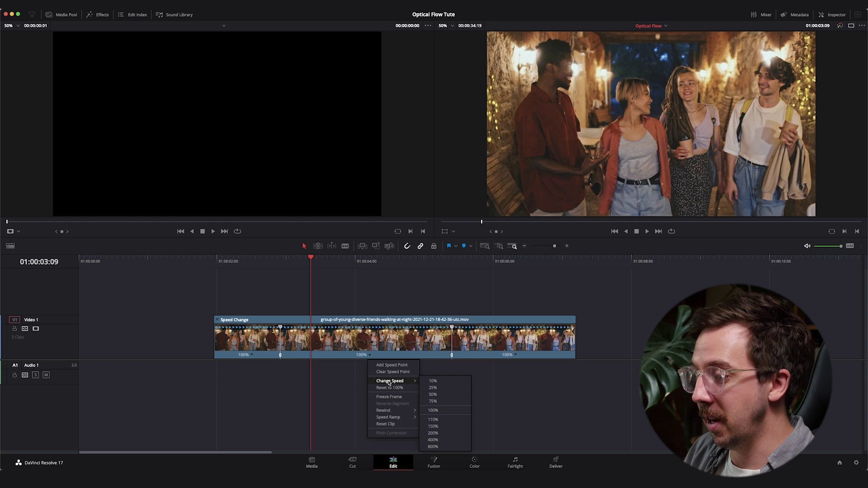
pyautogui.click(434, 388)
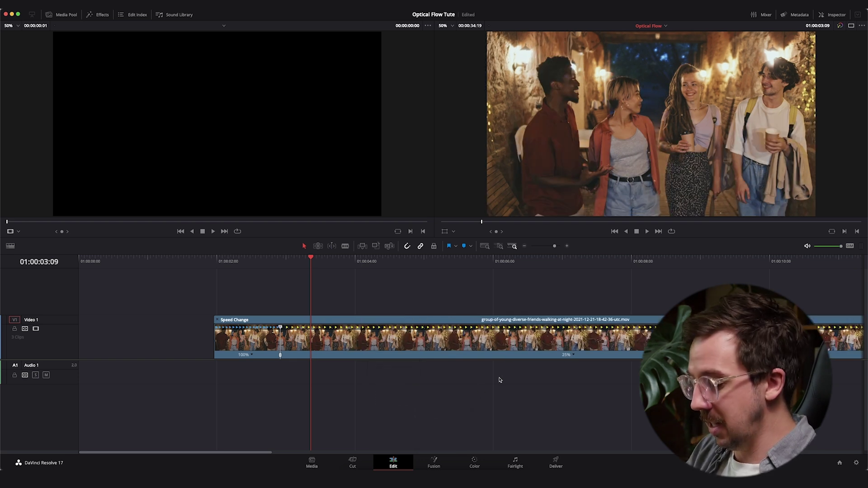
pyautogui.press('super+minus')
pyautogui.press('super+s')
# Play the friends-walking clip from 01:00:02:10 into the slowed segment to check how smooth the motion is.
pyautogui.moveTo(187, 266); pyautogui.dragTo(162, 266)
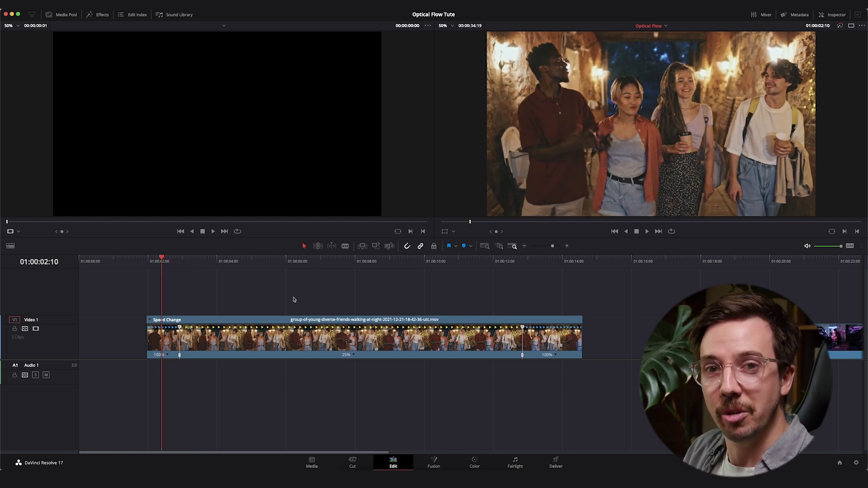
pyautogui.press('space')
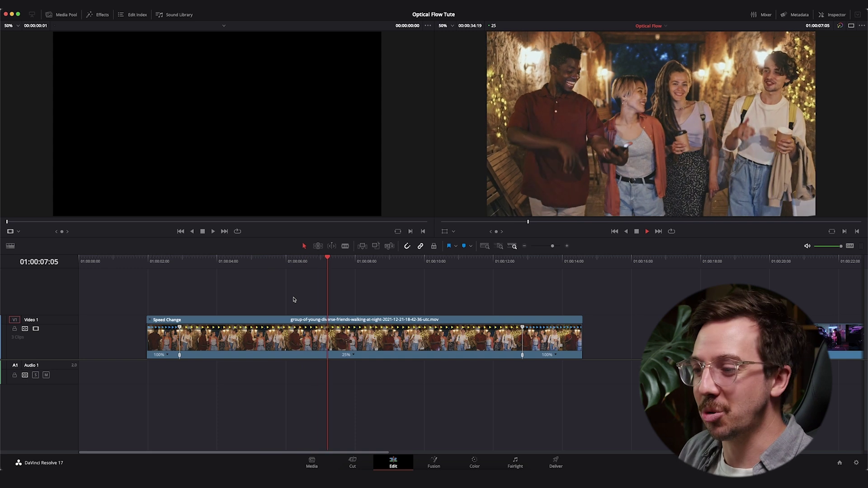
pyautogui.press('space')
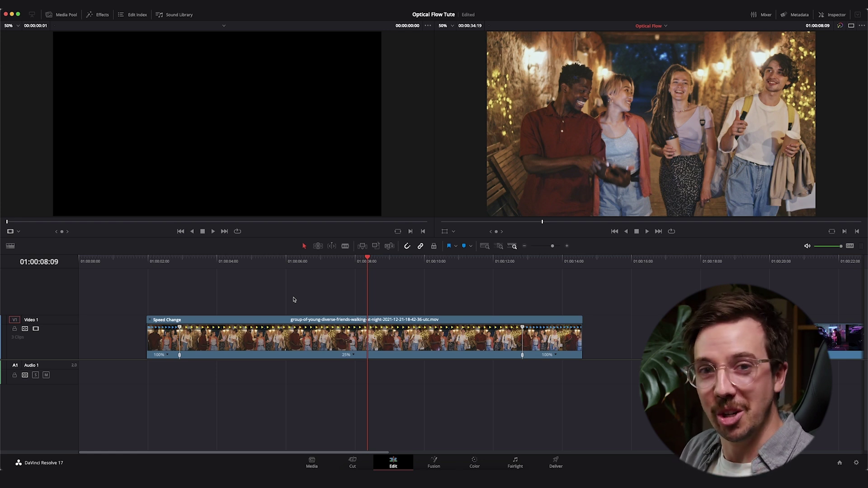
# Set the friends-walking clip's Retime Process to Nearest under Retime and Scaling, and play back the start of the slowed segment.
pyautogui.click(488, 337)
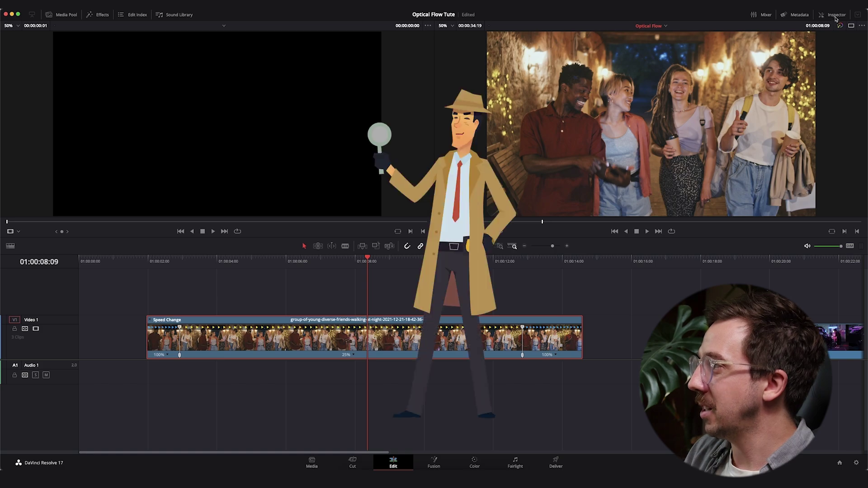
pyautogui.click(836, 17)
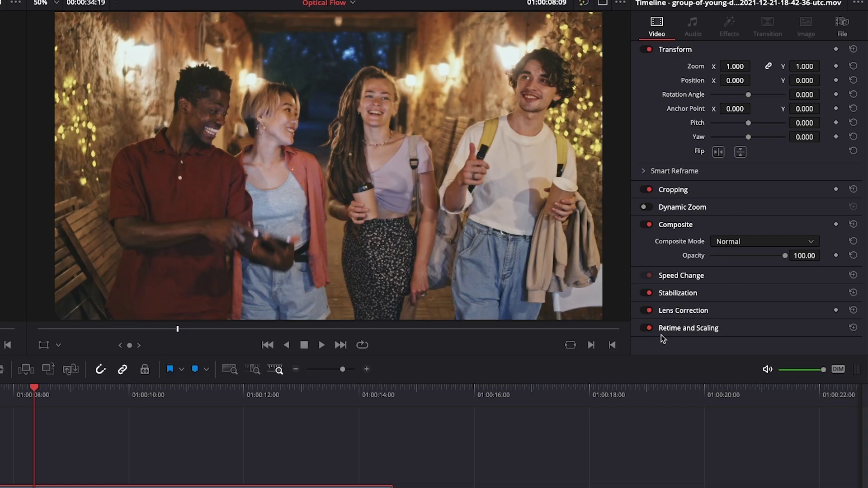
pyautogui.click(737, 330)
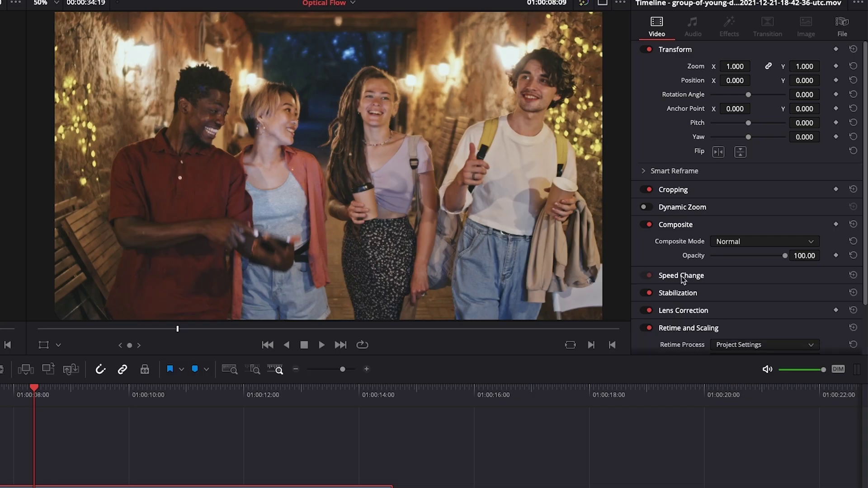
pyautogui.scroll(-3, 684, 278)
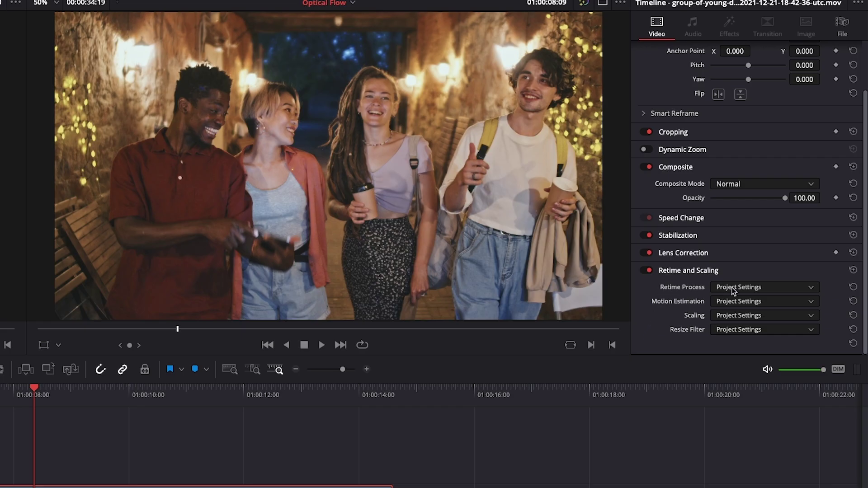
pyautogui.click(776, 288)
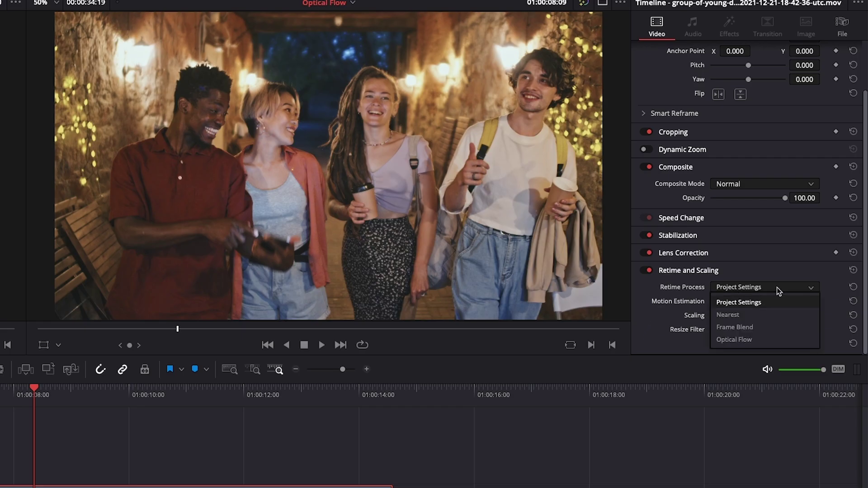
pyautogui.click(762, 315)
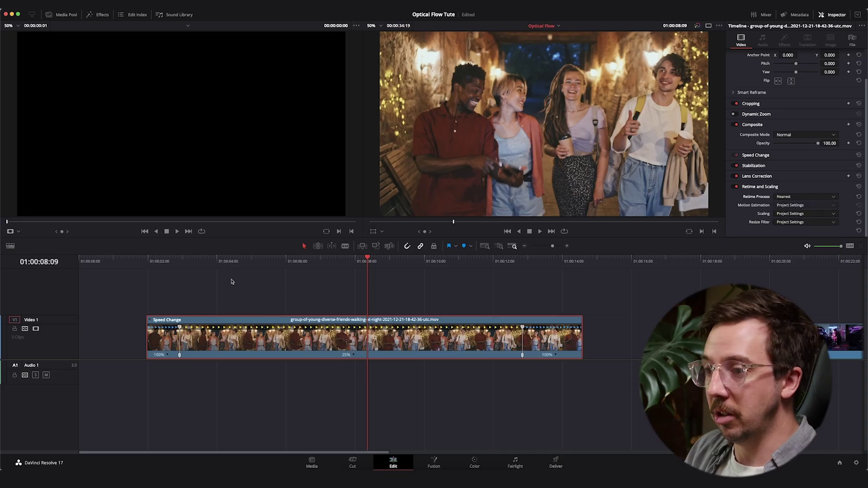
pyautogui.moveTo(190, 264); pyautogui.dragTo(172, 271)
pyautogui.press('space')
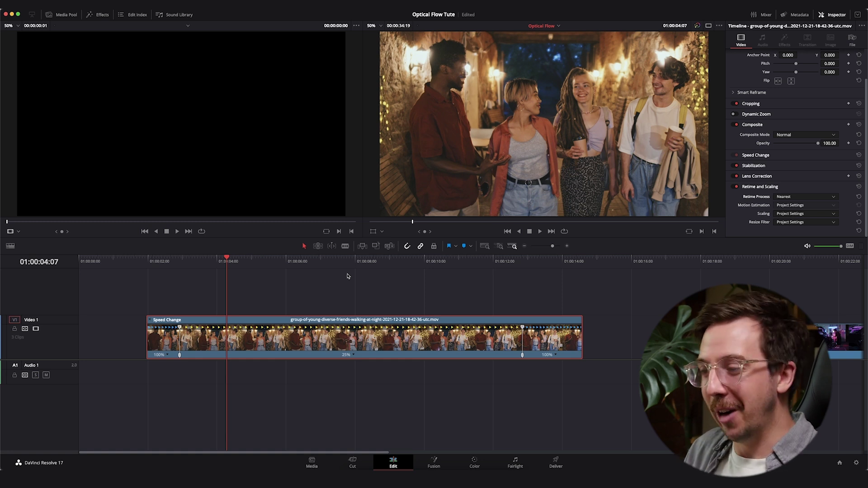
# Replay the slowed segment from 01:00:02:19 with the Nearest retime process, and inspect the frame at 01:00:06:20.
pyautogui.press('space')
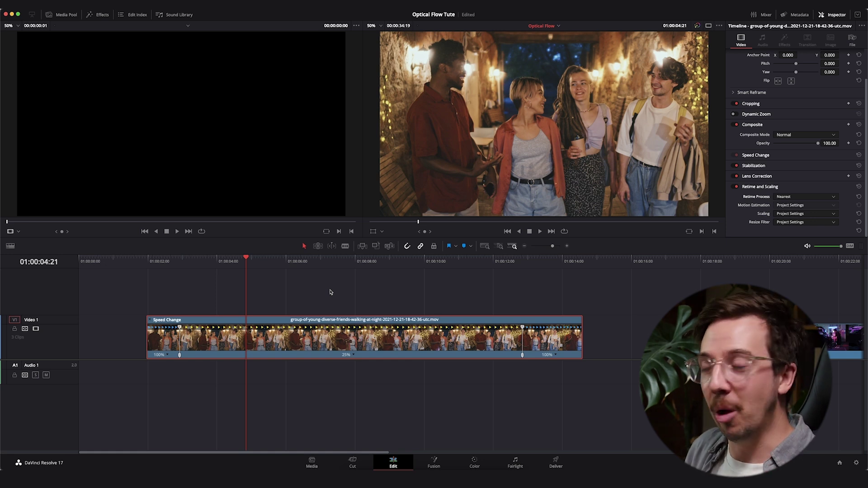
pyautogui.click(174, 263)
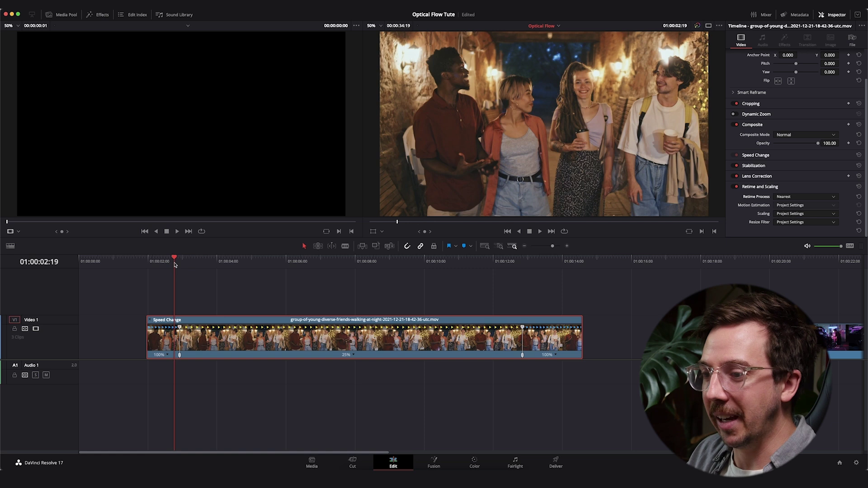
pyautogui.press('space')
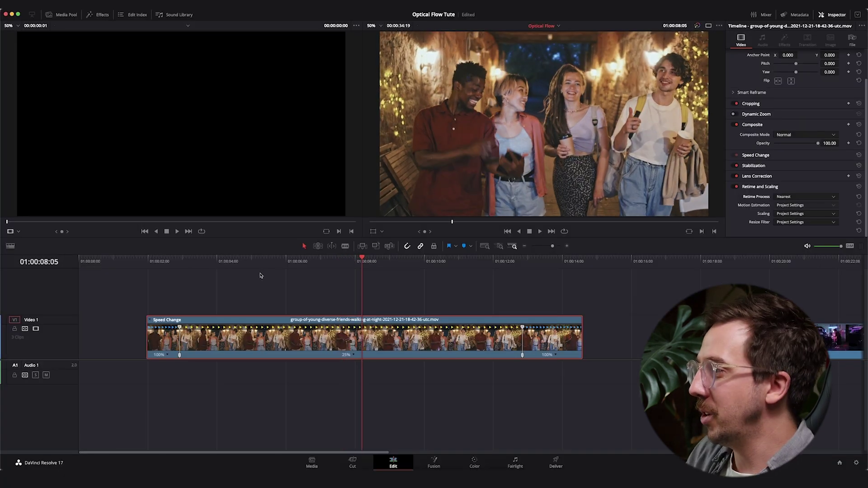
pyautogui.click(805, 198)
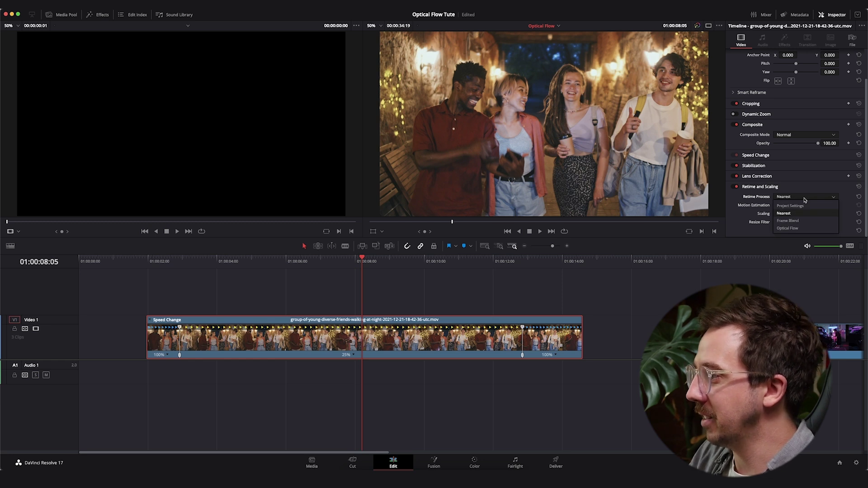
pyautogui.click(805, 213)
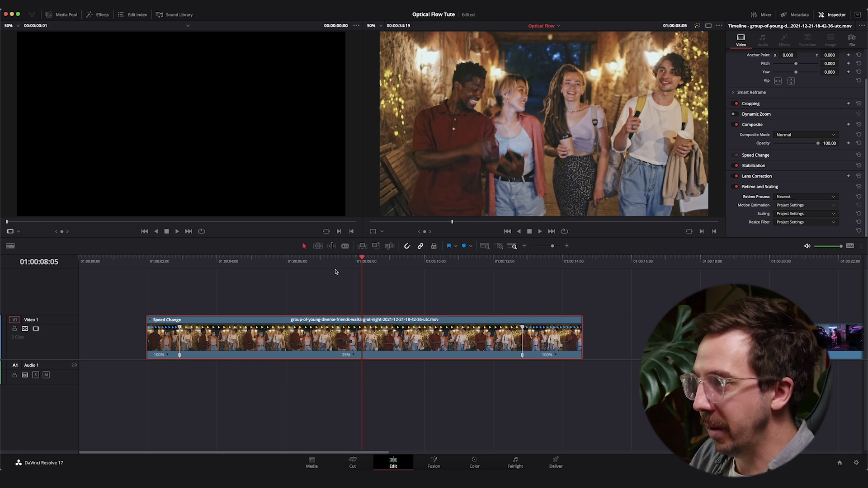
pyautogui.moveTo(317, 261); pyautogui.dragTo(314, 264)
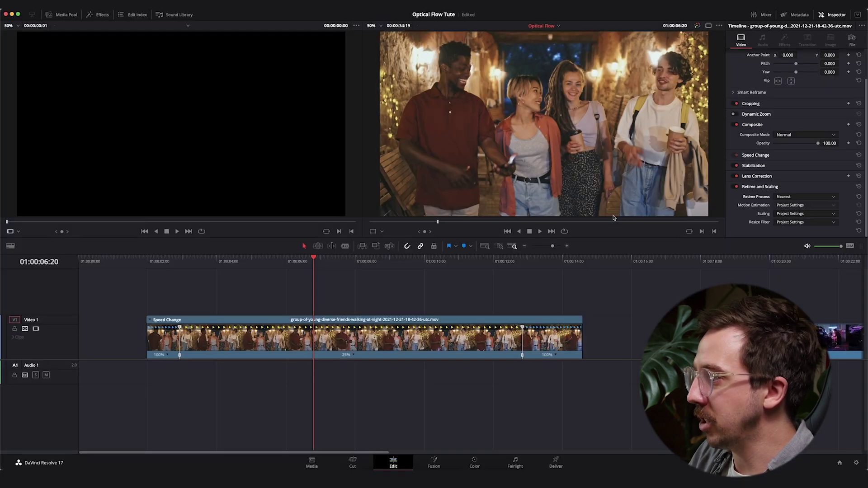
# Set the friends-walking clip's Retime Process to Frame Blend and return the playhead to 01:00:02:15.
pyautogui.click(804, 197)
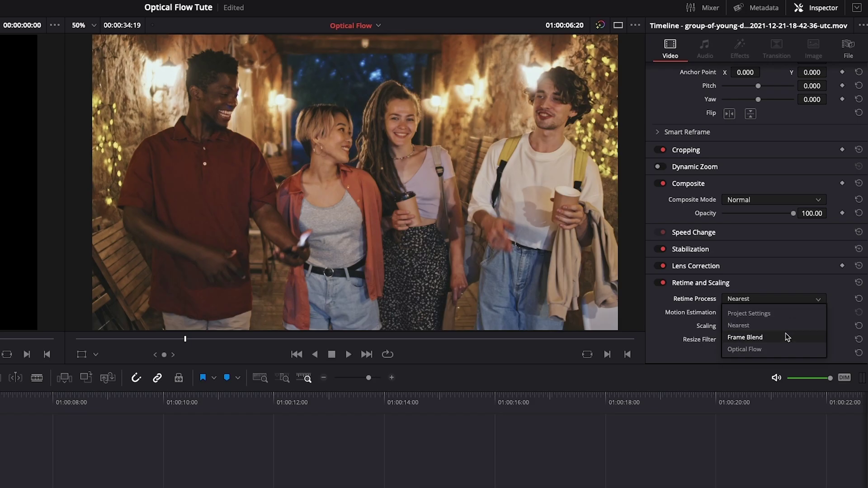
pyautogui.click(787, 337)
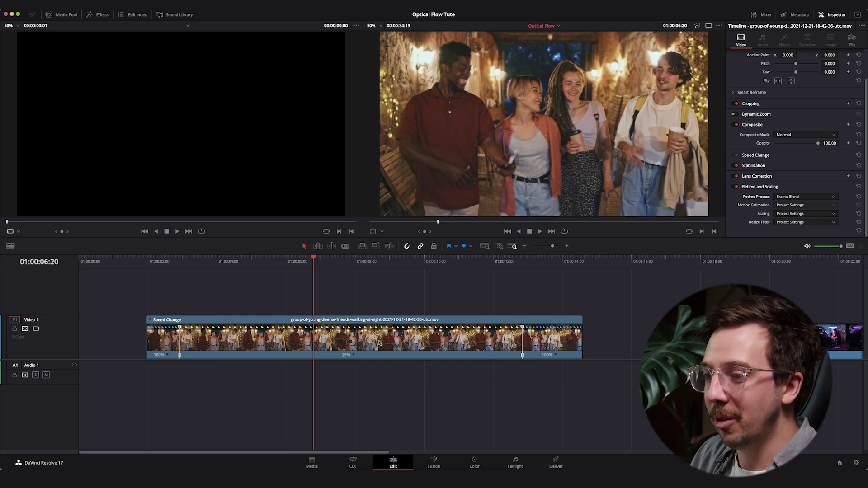
pyautogui.click(169, 262)
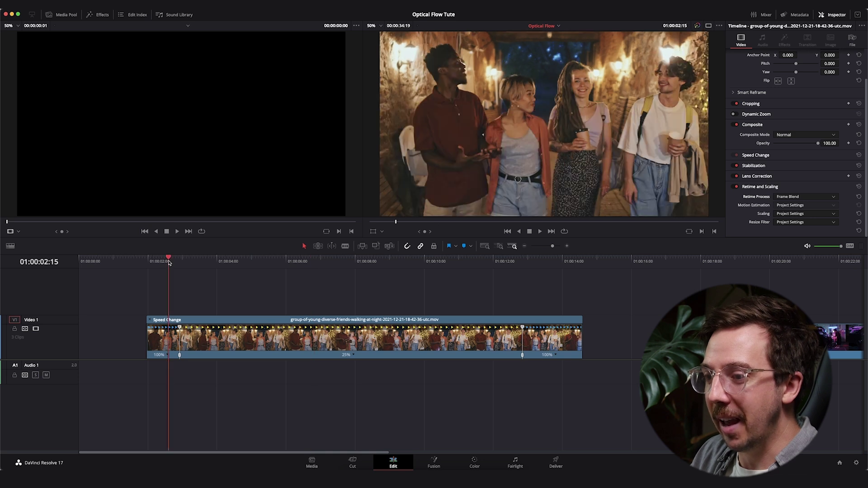
# Switch the Retime Process back to Nearest, play from 01:00:02:15 into the slowed segment, and return the playhead to 01:00:02:11.
pyautogui.click(804, 197)
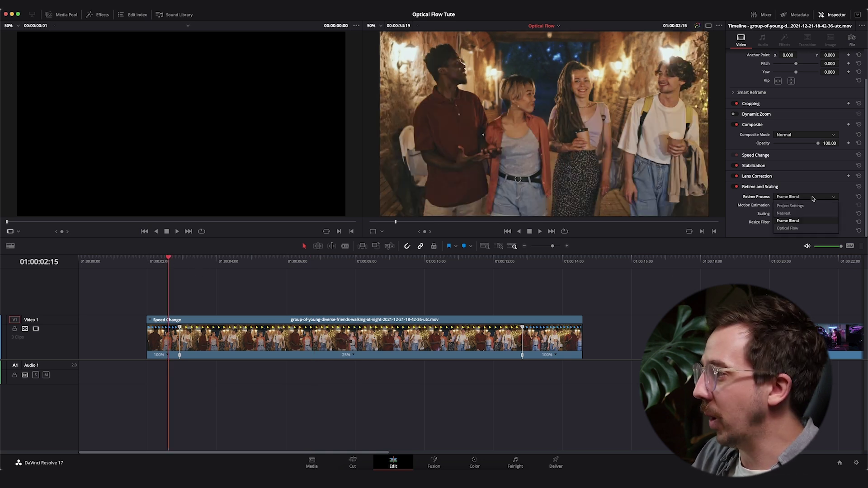
pyautogui.click(789, 205)
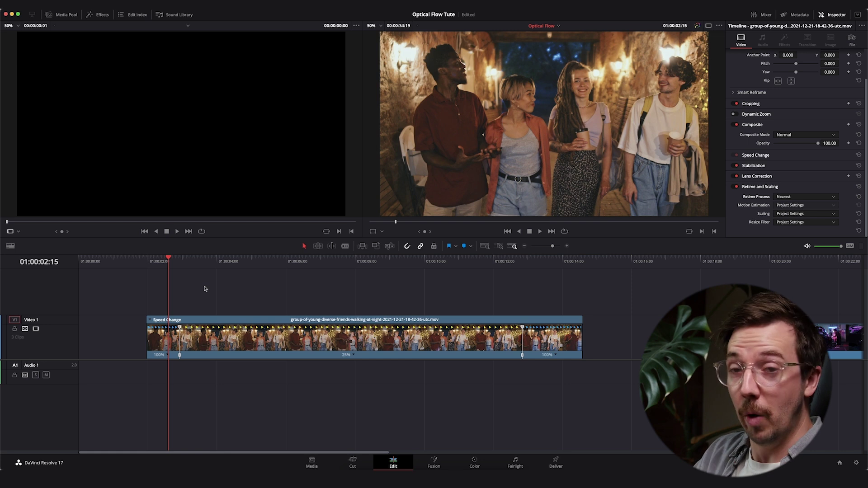
pyautogui.press('space')
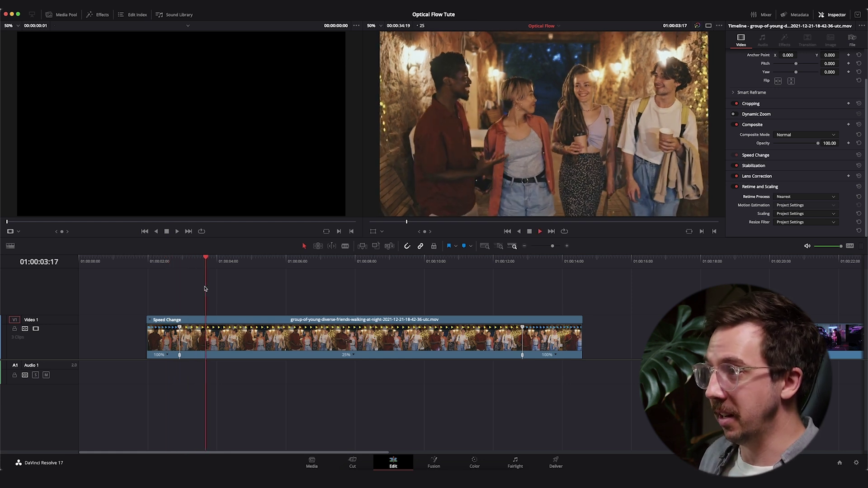
pyautogui.press('space')
pyautogui.click(162, 267)
# Set the Retime Process to Frame Blend, and play the slow motion from the clip's first segment and again from 01:00:05:03.
pyautogui.click(799, 197)
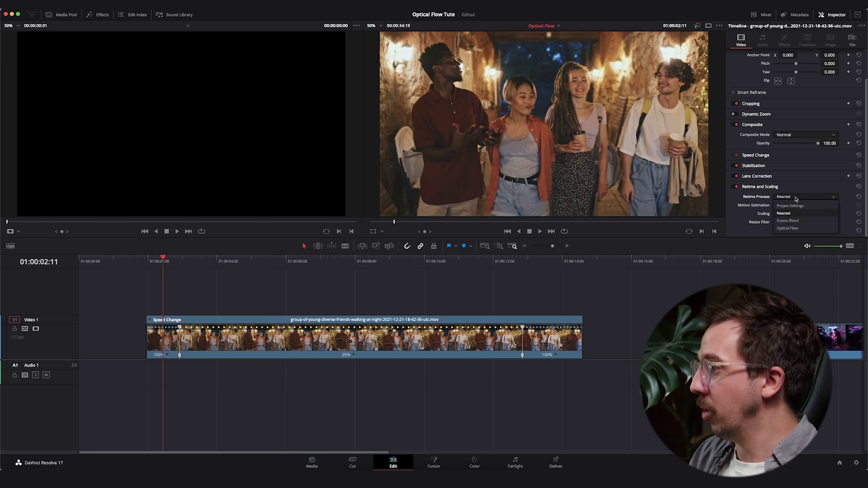
pyautogui.click(791, 220)
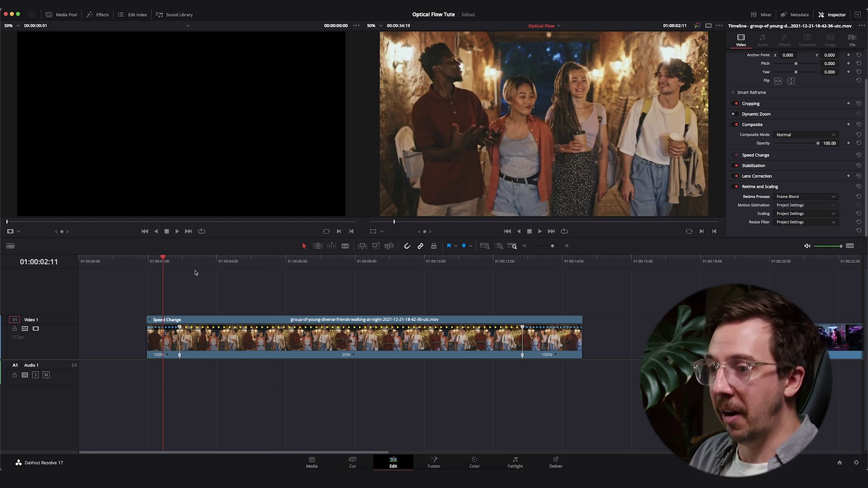
pyautogui.click(158, 262)
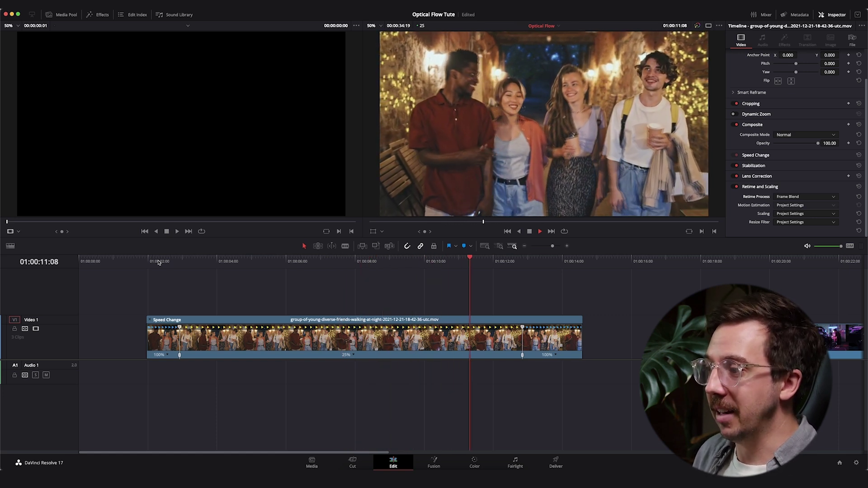
pyautogui.press('space')
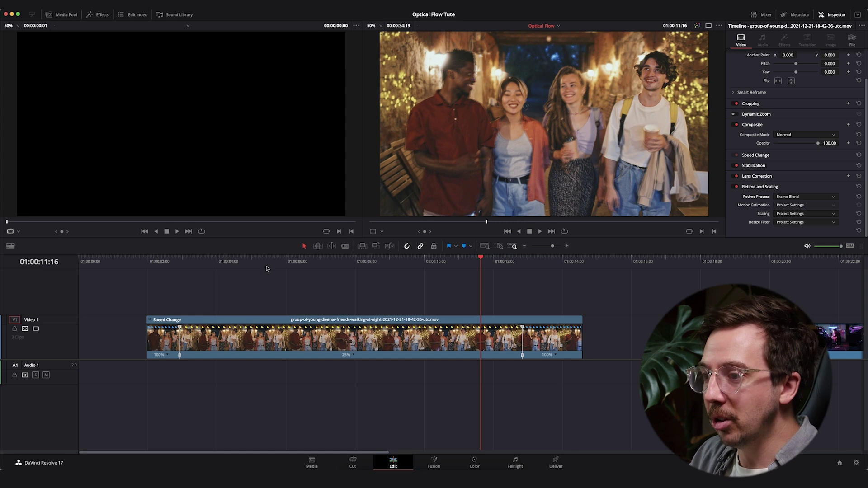
pyautogui.click(256, 266)
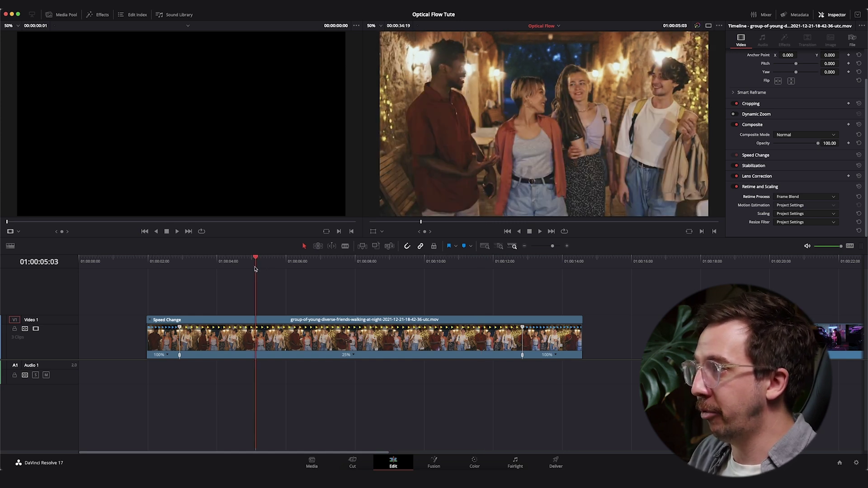
pyautogui.press('space')
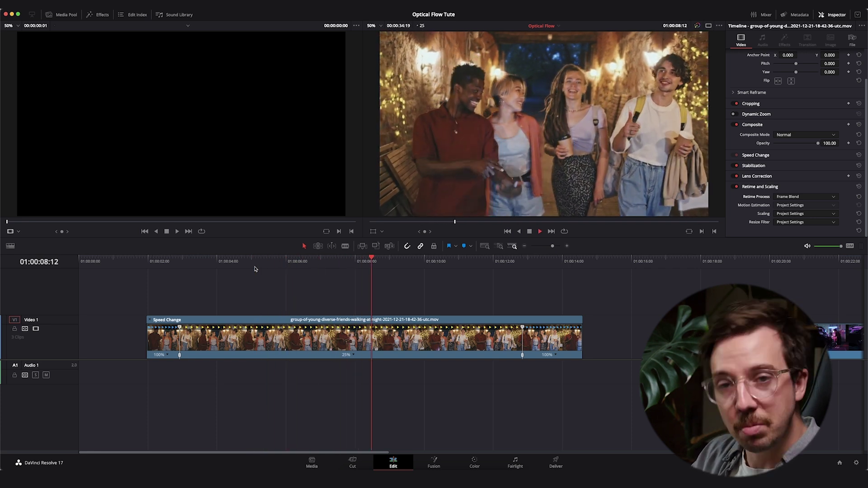
pyautogui.press('space')
# Change the Retime Process to Nearest and replay the slowed segment from about 01:00:05:03 for comparison.
pyautogui.click(807, 197)
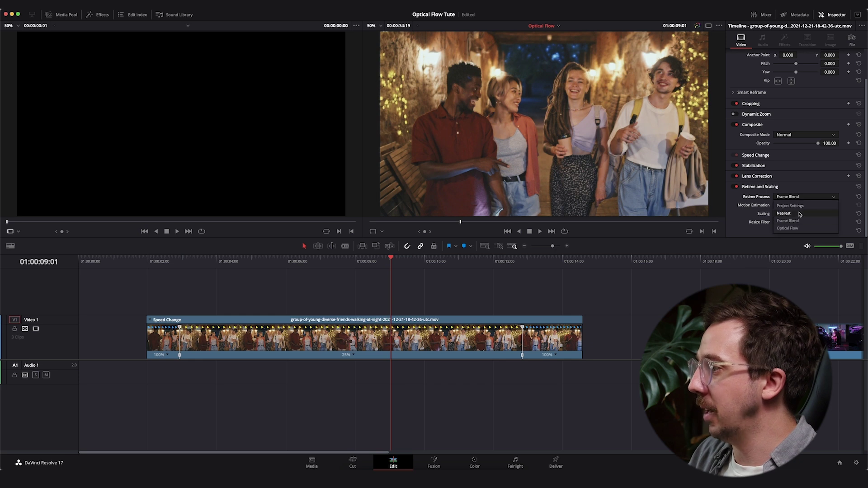
pyautogui.click(789, 211)
pyautogui.click(256, 261)
pyautogui.press('space')
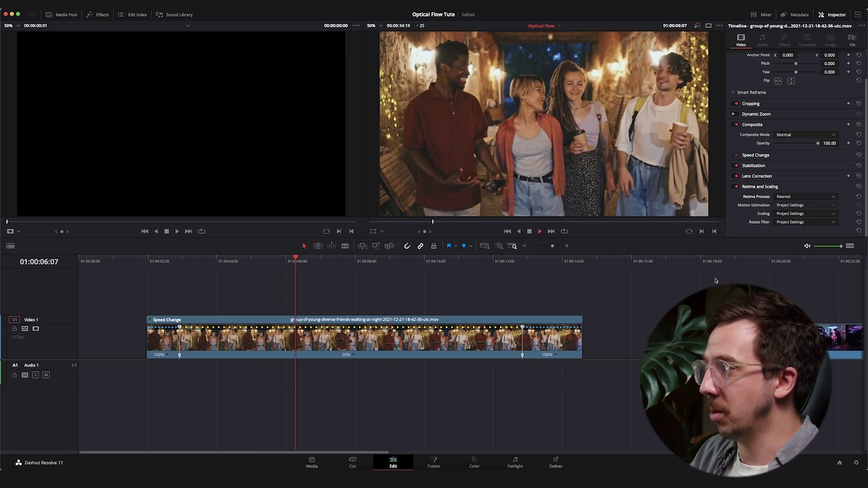
# Set the Retime Process to Frame Blend once more and play from the clip's first segment into the slowed part.
pyautogui.click(791, 196)
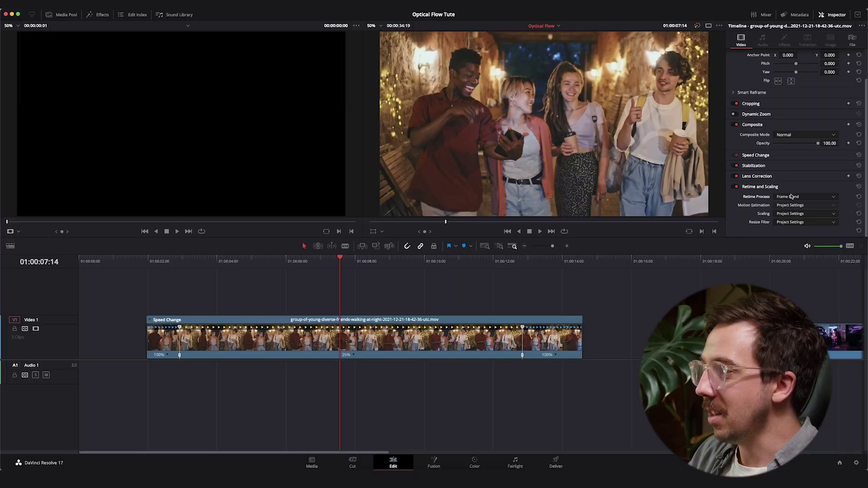
pyautogui.click(790, 196)
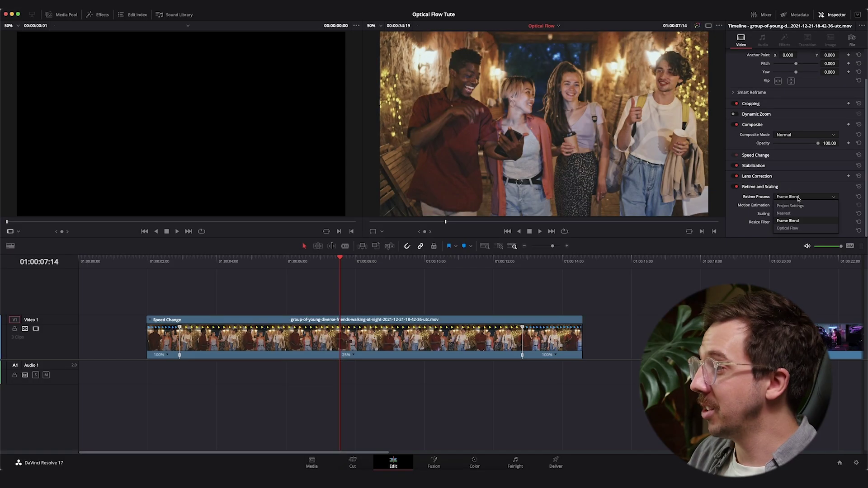
pyautogui.click(789, 228)
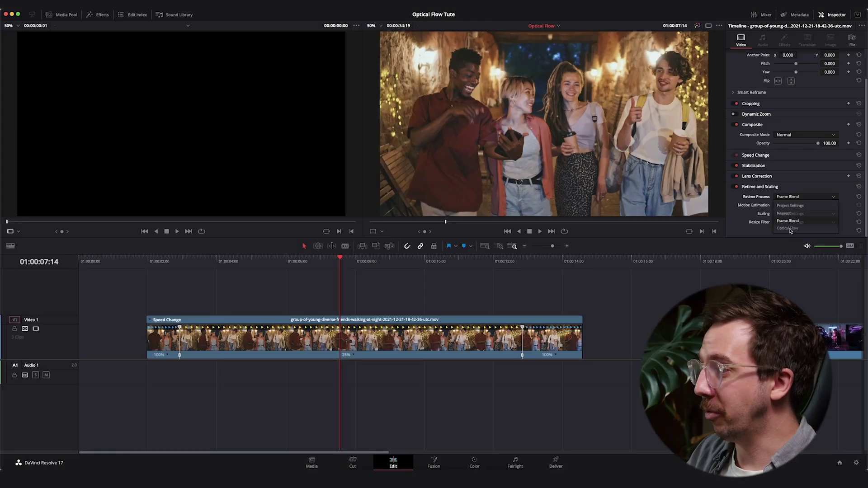
pyautogui.click(791, 218)
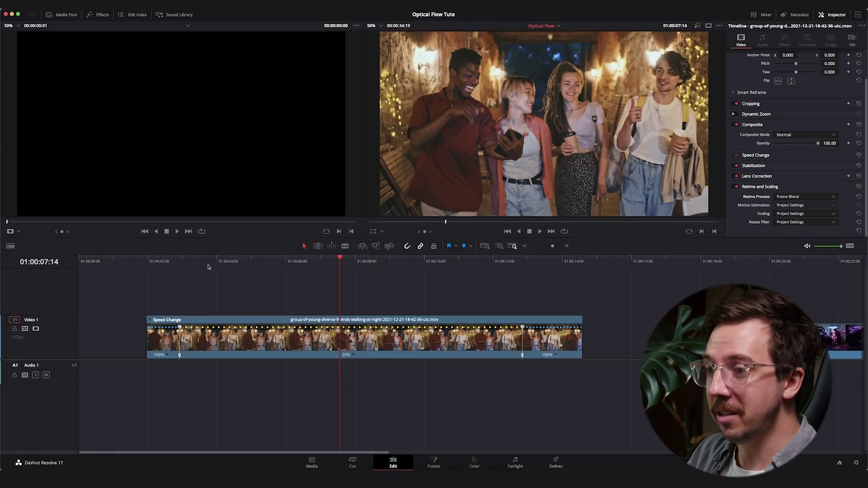
pyautogui.click(163, 261)
pyautogui.press('space')
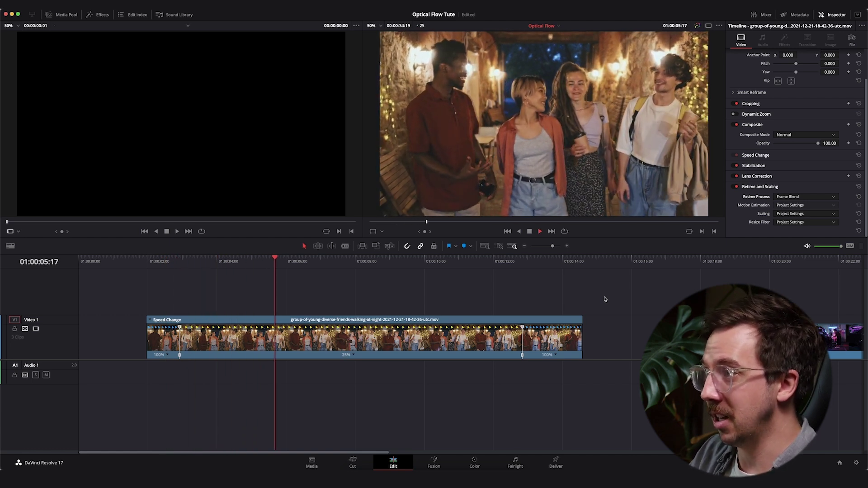
pyautogui.press('space')
# Set the clip's Retime Process to Optical Flow and play the slowed segment from 01:00:04:05.
pyautogui.click(803, 199)
pyautogui.click(791, 229)
pyautogui.moveTo(247, 263); pyautogui.dragTo(223, 269)
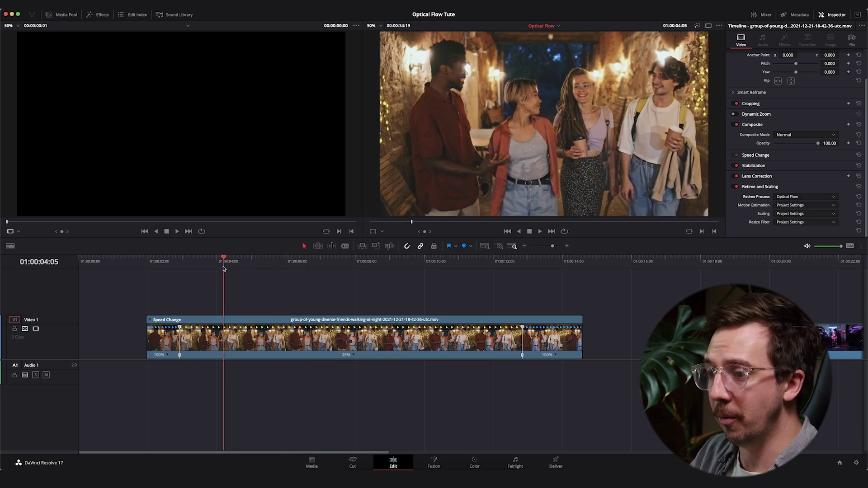
pyautogui.press('space')
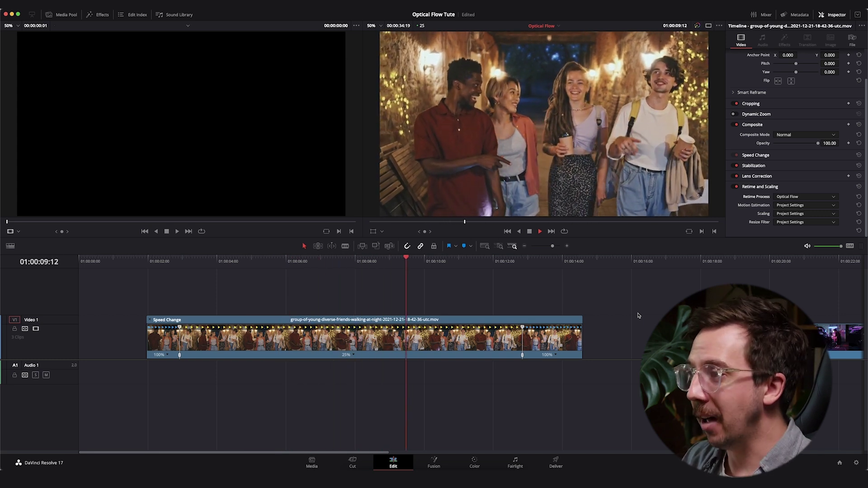
pyautogui.press('space')
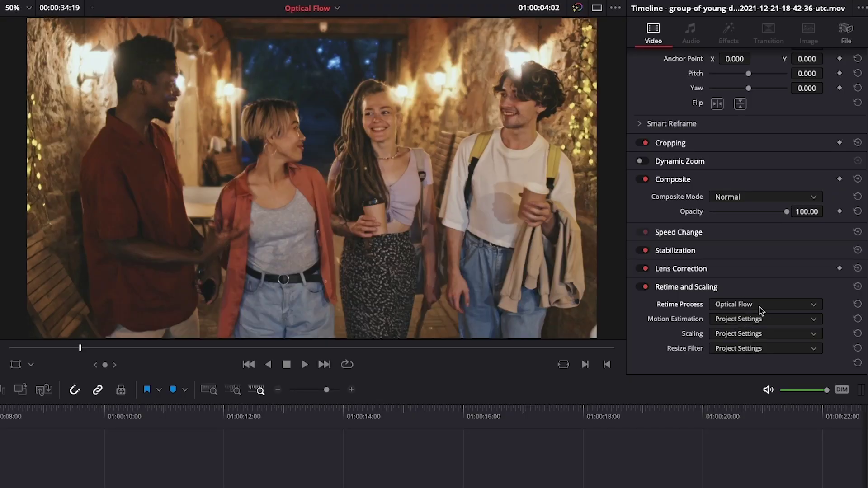
# Look through the Motion Estimation options without choosing one, and play the Optical Flow slow motion from 01:00:04:02.
pyautogui.click(756, 320)
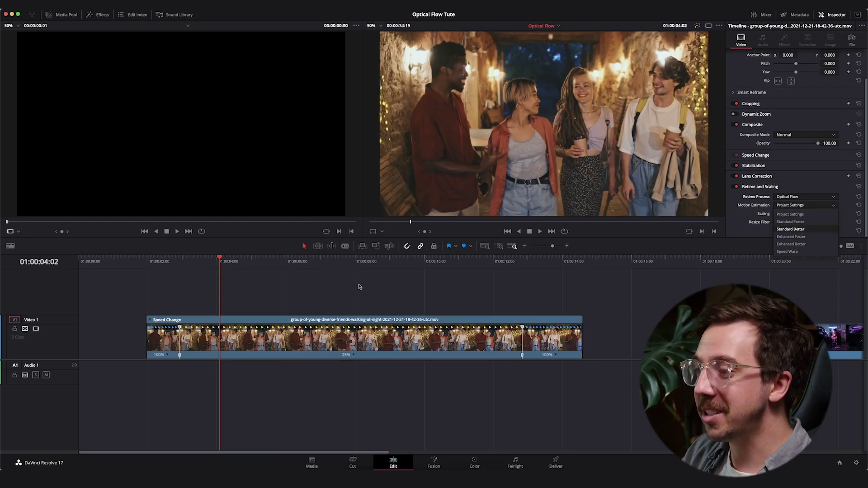
pyautogui.click(360, 286)
pyautogui.press('space')
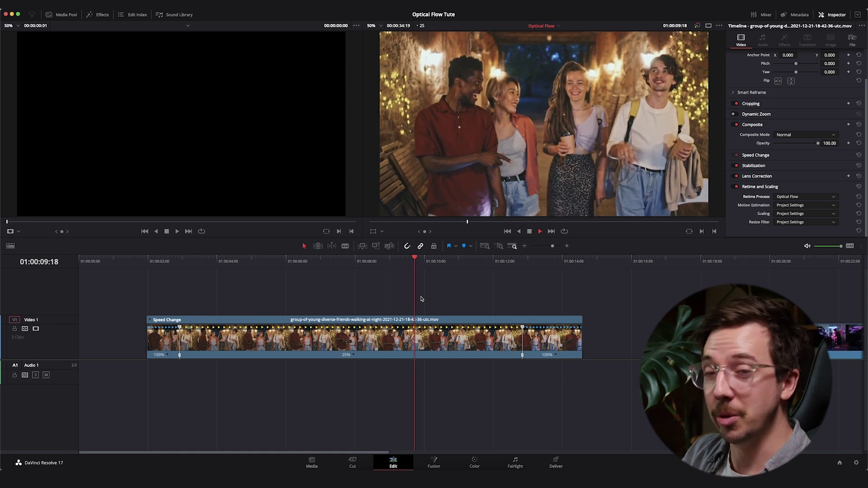
pyautogui.press('space')
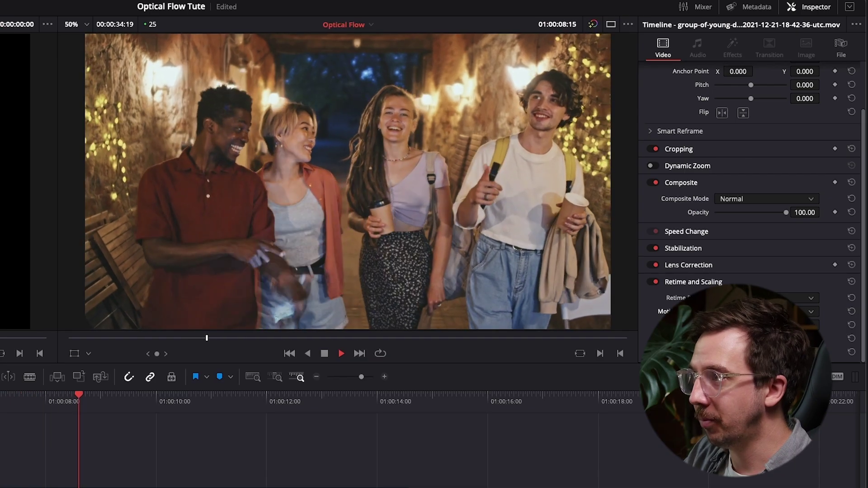
# Replay the slowed segment with Motion Estimation at Standard Better, and place the playhead at 01:00:06:20.
pyautogui.press('space')
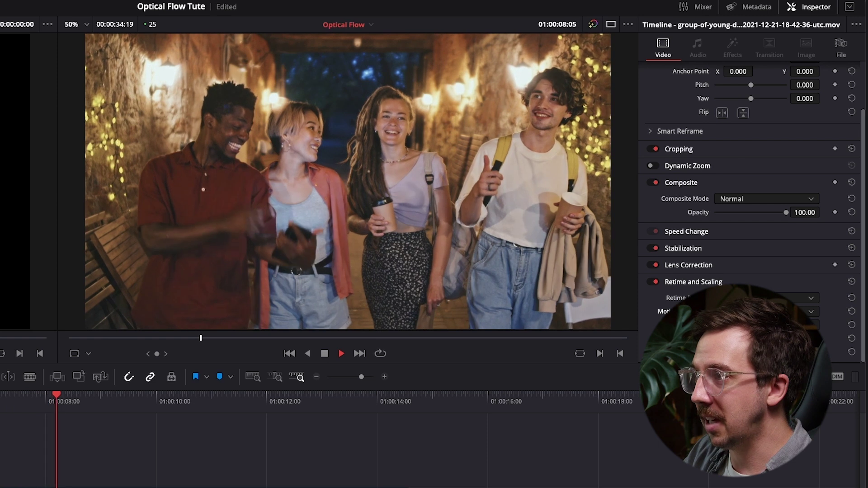
pyautogui.press('space')
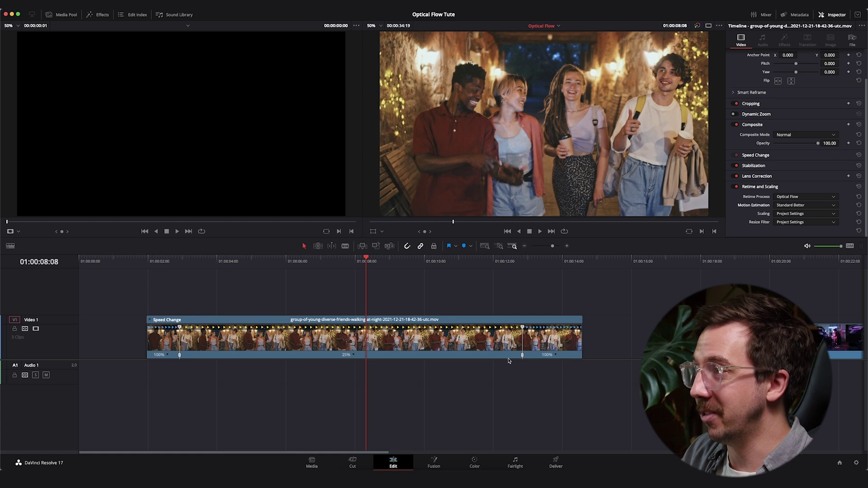
pyautogui.moveTo(253, 264); pyautogui.dragTo(233, 263)
pyautogui.press('space')
pyautogui.press('space')
pyautogui.click(297, 261)
pyautogui.moveTo(297, 261); pyautogui.dragTo(315, 257)
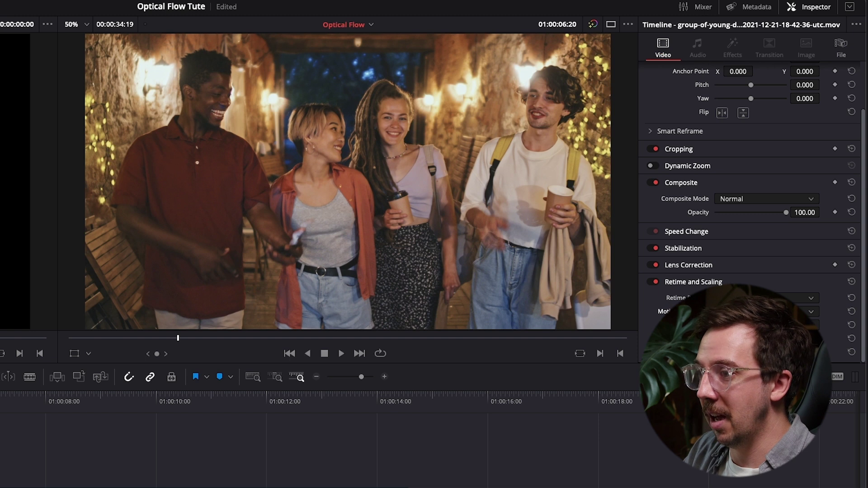
# Step backward and forward frame by frame around 01:00:06:20 to examine the moving hands and arms for warping.
pyautogui.press('Left')
pyautogui.press('Left')
pyautogui.press('Left')
pyautogui.press('Left')
pyautogui.press('Left')
pyautogui.press('Left')
pyautogui.press('Left')
pyautogui.press('Left')
pyautogui.press('Left')
pyautogui.press('Left')
pyautogui.press('Right')
pyautogui.press('Right')
pyautogui.press('Right')
pyautogui.press('Right')
pyautogui.press('Right')
pyautogui.press('Right')
pyautogui.press('Right')
pyautogui.press('Right')
pyautogui.press('Right')
pyautogui.press('Right')
pyautogui.press('Right')
pyautogui.press('Right')
pyautogui.press('Right')
pyautogui.press('Right')
pyautogui.press('Right')
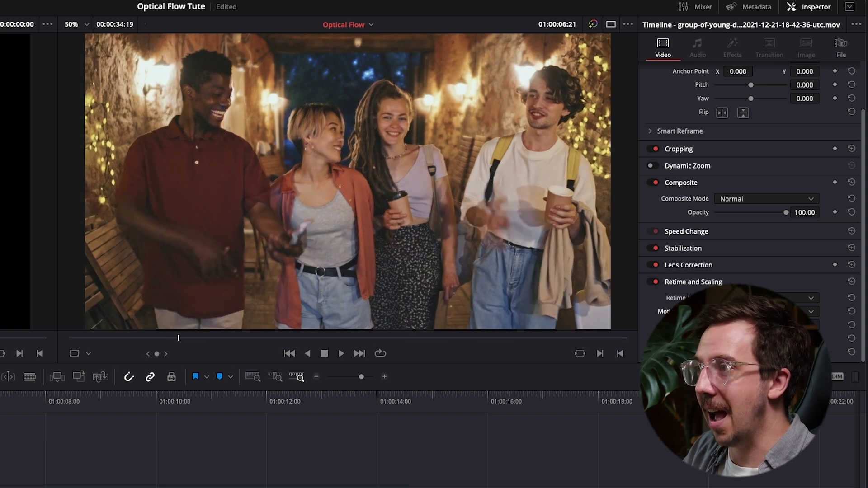
# Play the slowed segment from 01:00:06:21, look at the Motion Estimation options, and place the playhead at 01:00:03:08.
pyautogui.press('space')
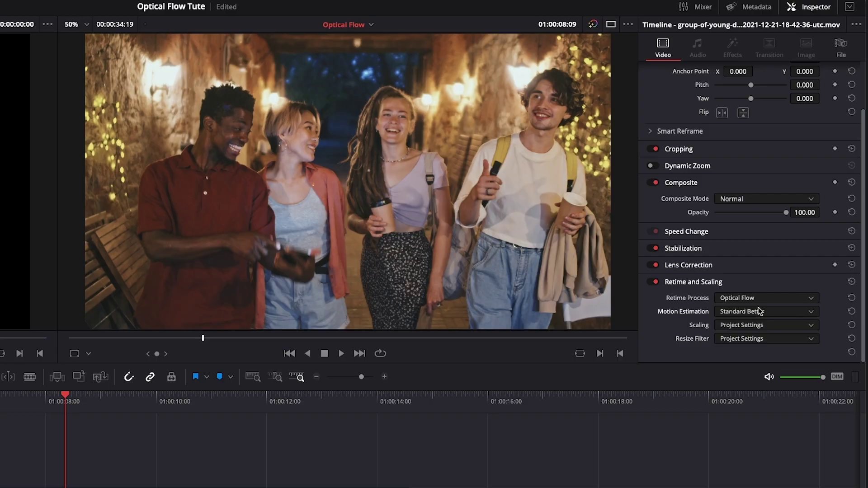
pyautogui.click(804, 205)
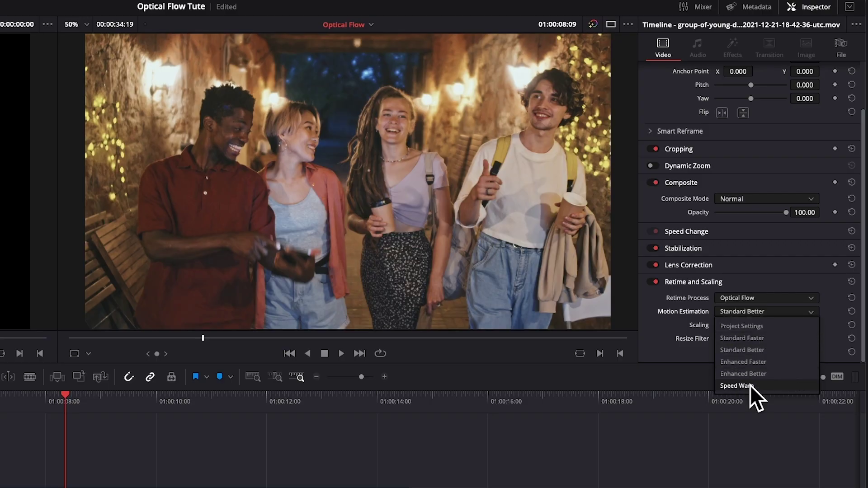
pyautogui.click(19, 398)
pyautogui.click(196, 264)
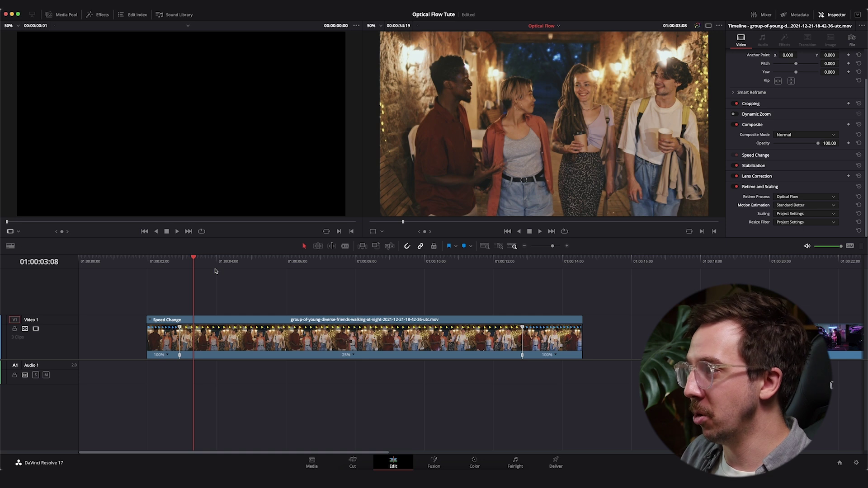
# Set the friends clip's Motion Estimation to Speed Warp and play the slow motion from near the clip's start.
pyautogui.click(802, 207)
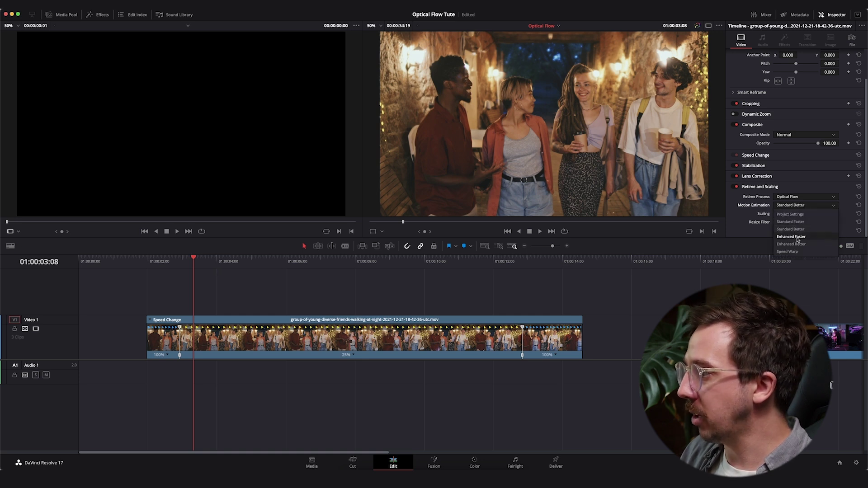
pyautogui.click(787, 251)
pyautogui.click(158, 262)
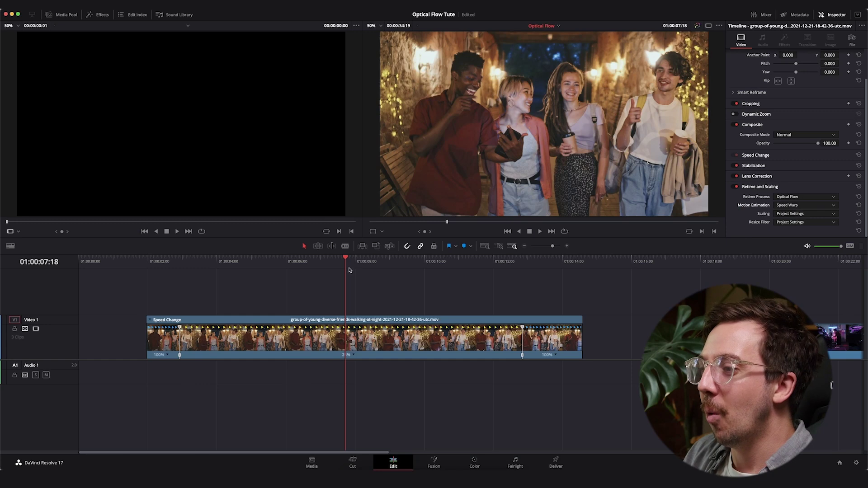
# Render the friends clip in place as QuickTime Apple ProRes 422 into a new Desktop folder named Render In Place.
pyautogui.click(229, 262)
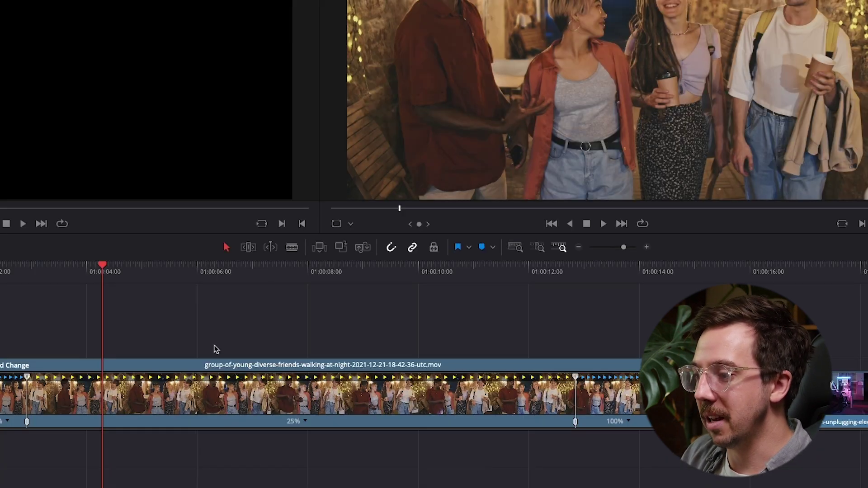
pyautogui.rightClick(212, 397)
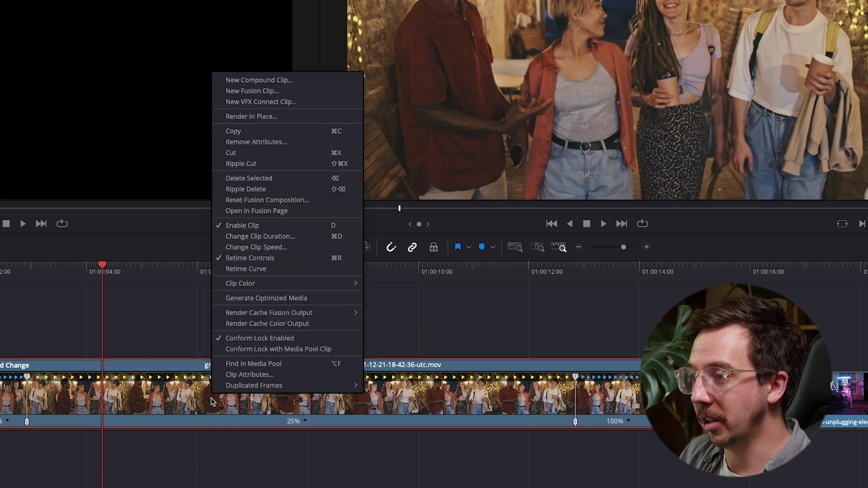
pyautogui.click(304, 118)
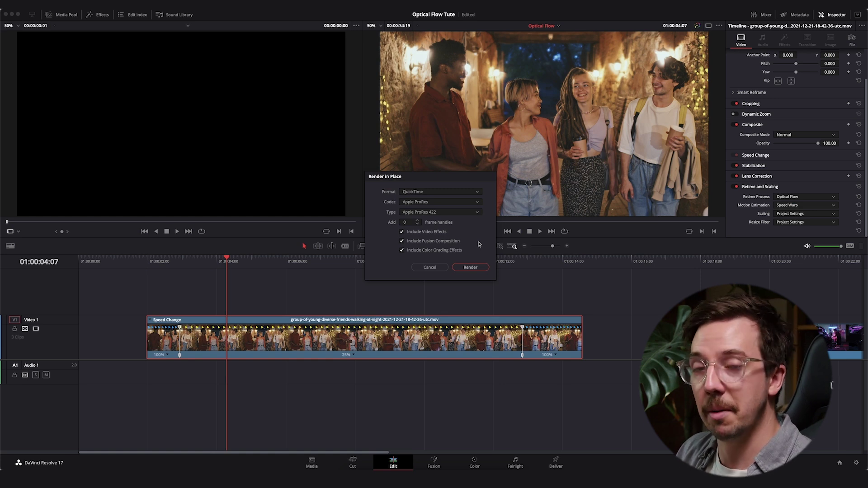
pyautogui.click(470, 268)
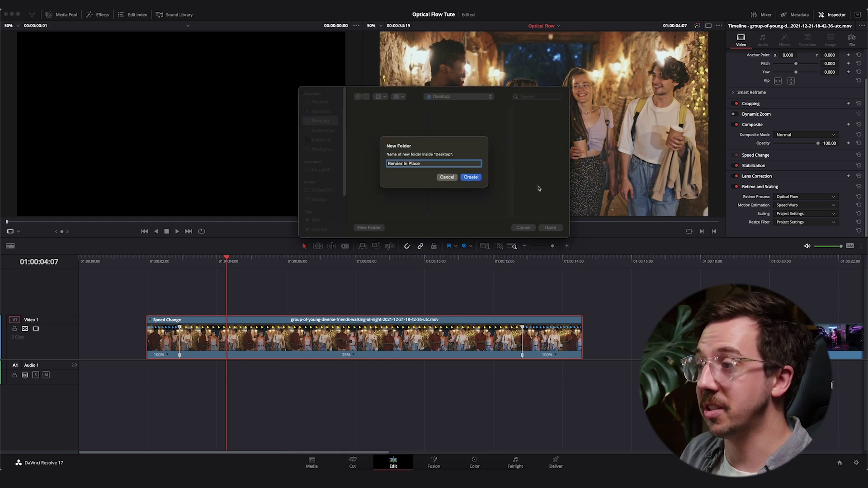
pyautogui.click(471, 177)
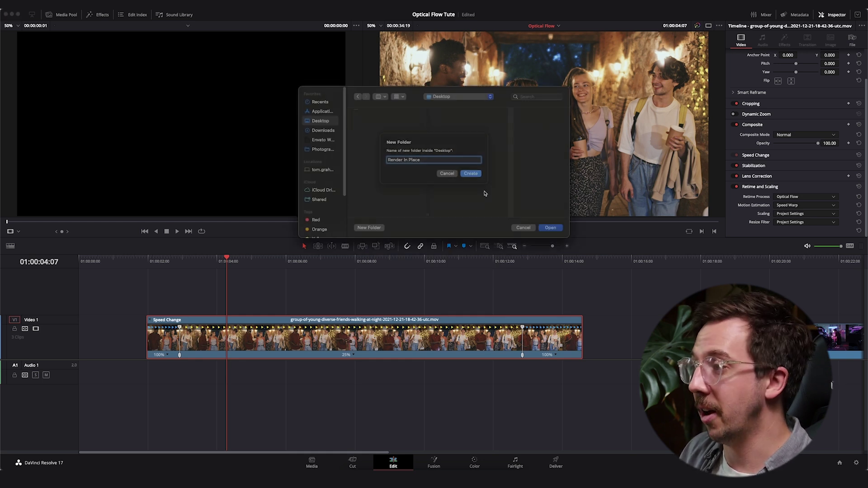
pyautogui.click(549, 228)
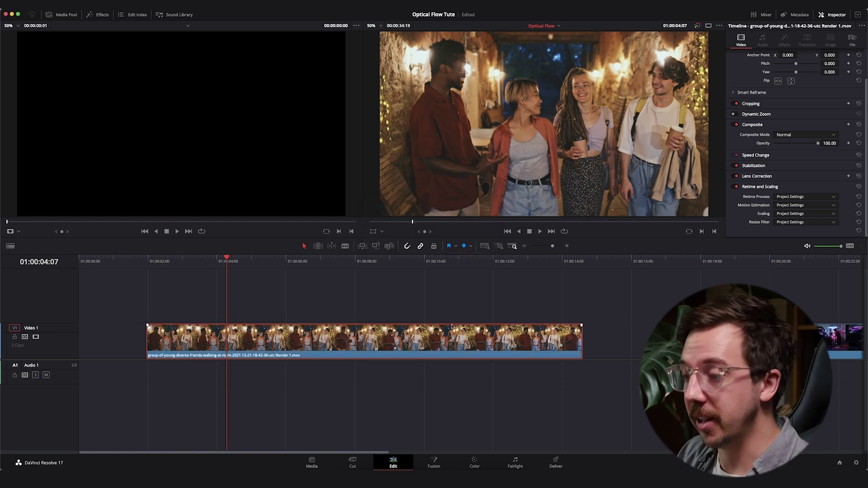
# Show the retime controls on the rendered friends clip and look at its speed options without choosing one.
pyautogui.click(277, 280)
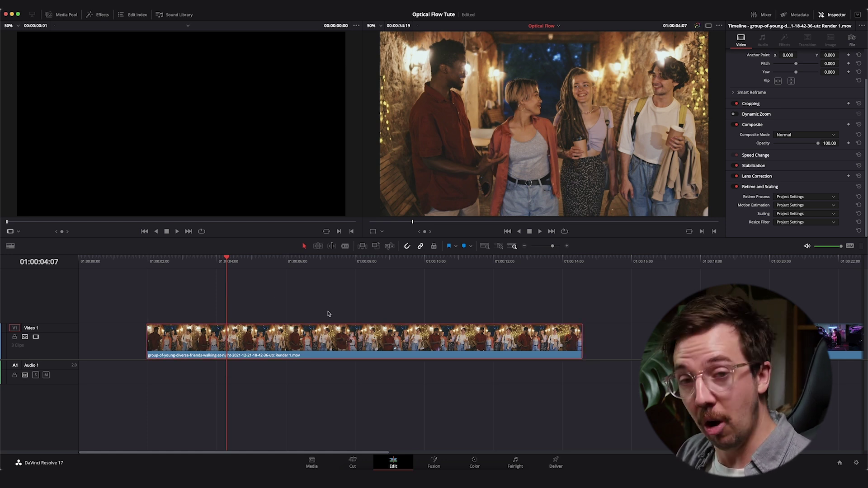
pyautogui.press('super+r')
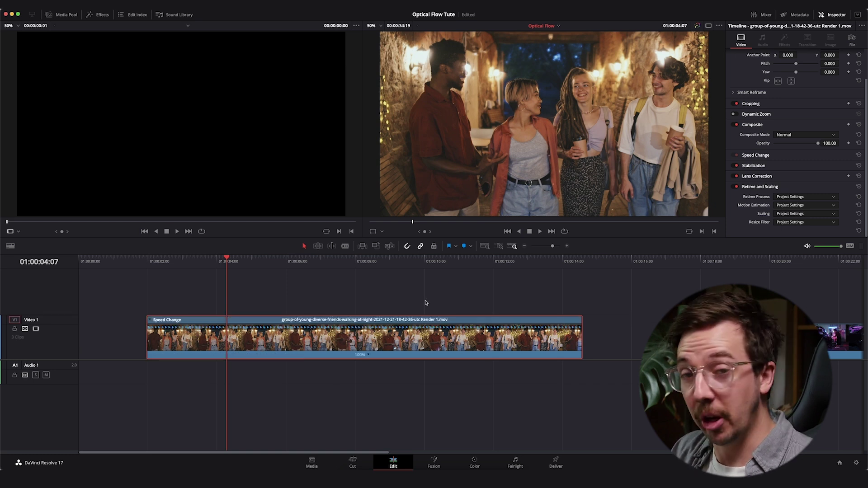
pyautogui.click(369, 357)
pyautogui.click(369, 357)
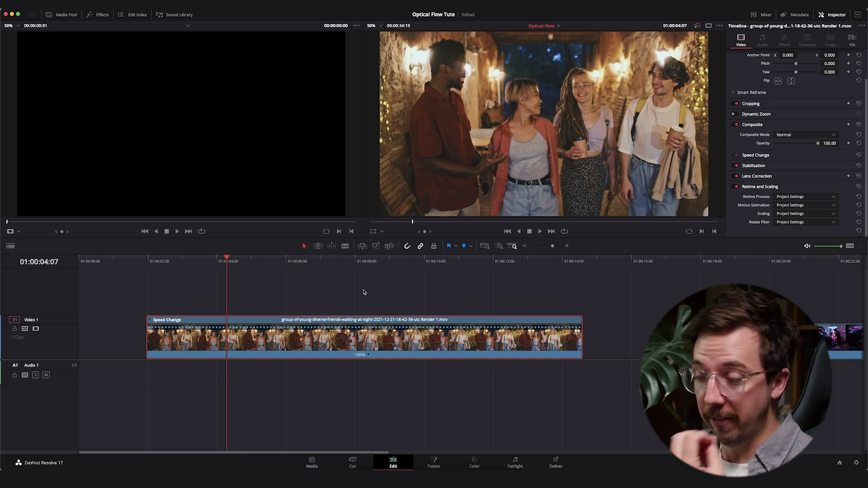
# Play the rendered friends clip from 01:00:02:06 and look at the Motion Estimation options without choosing one.
pyautogui.moveTo(175, 272); pyautogui.dragTo(151, 271)
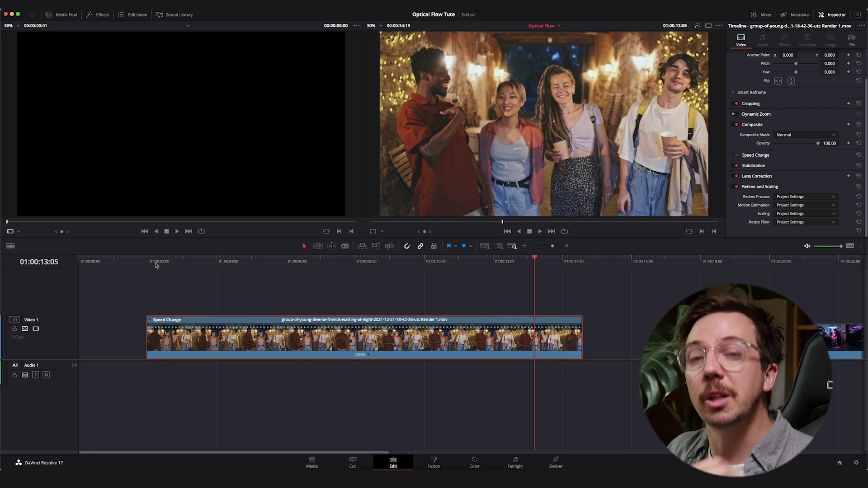
pyautogui.click(156, 262)
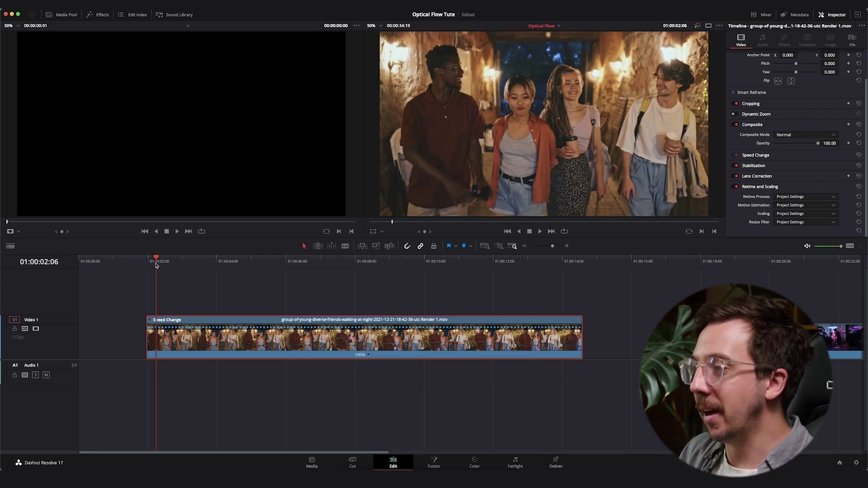
pyautogui.press('space')
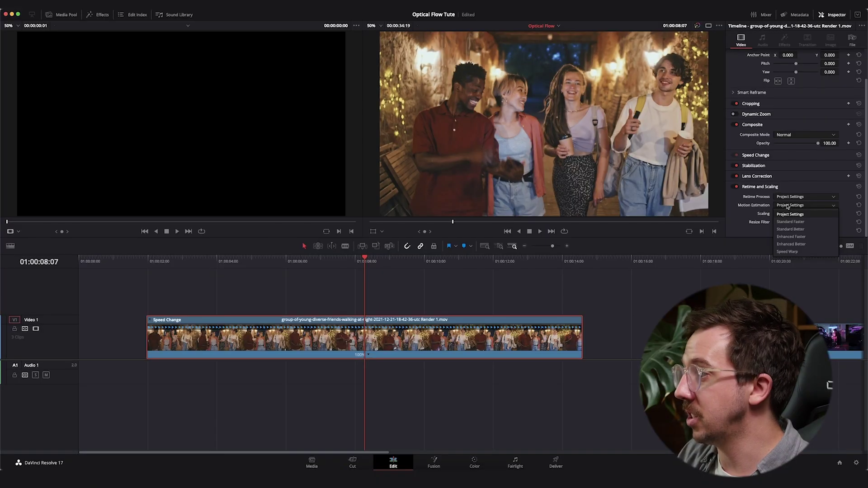
pyautogui.click(787, 206)
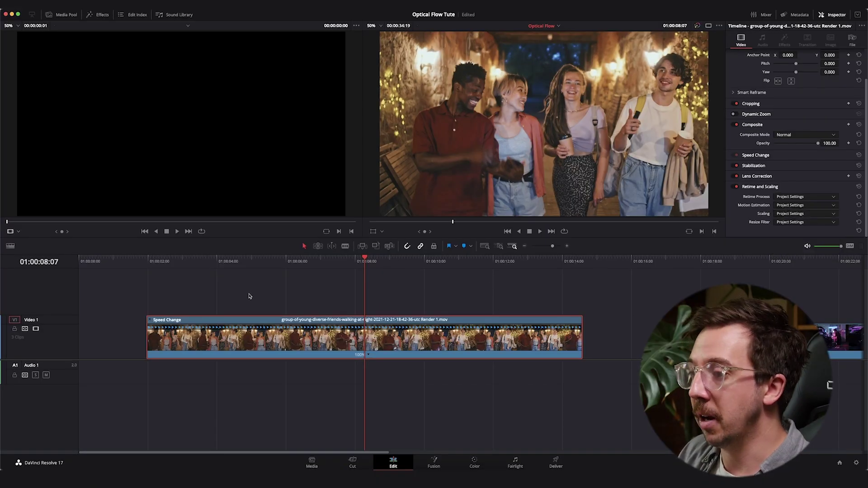
# Replay the rendered slow motion and scrub back around 01:00:07:06 to examine the moving hands and arms.
pyautogui.click(226, 268)
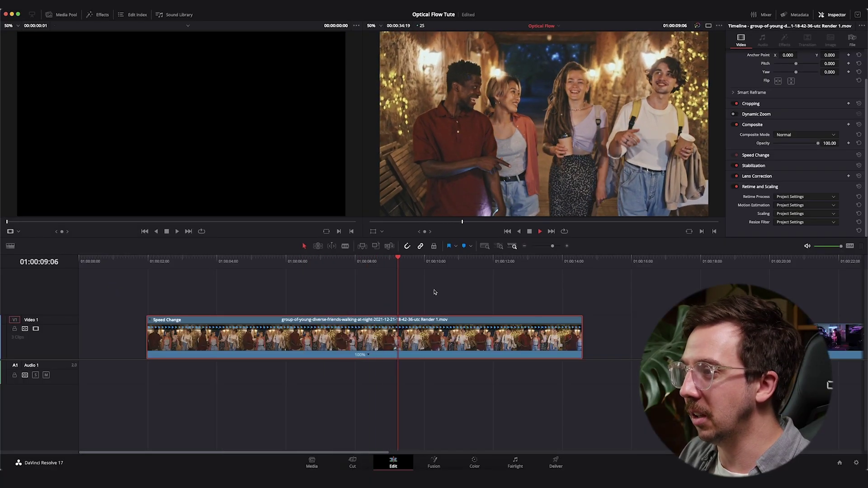
pyautogui.moveTo(397, 259); pyautogui.dragTo(334, 259)
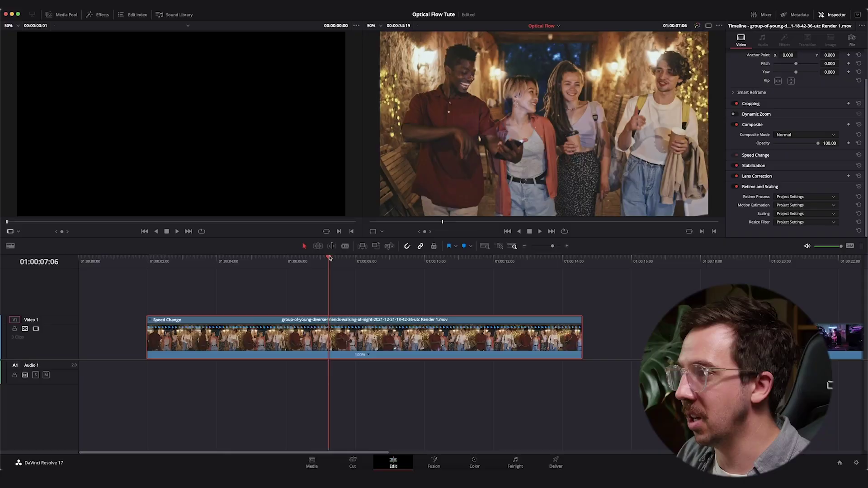
pyautogui.moveTo(326, 256); pyautogui.dragTo(332, 256)
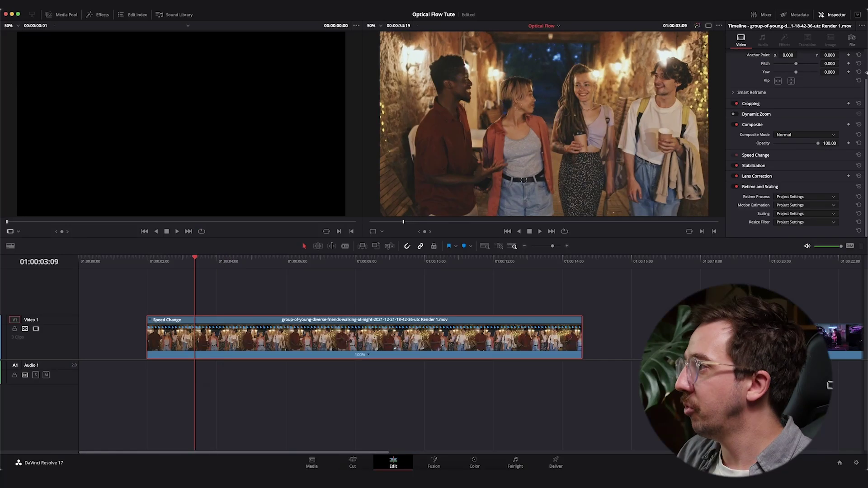
# Preview the rendered clip at zoom 2.030 and position X -213, Y -329, and reset its zoom and position.
pyautogui.scroll(2, 800, 53)
pyautogui.moveTo(788, 64); pyautogui.dragTo(836, 75)
pyautogui.moveTo(177, 262); pyautogui.dragTo(149, 269)
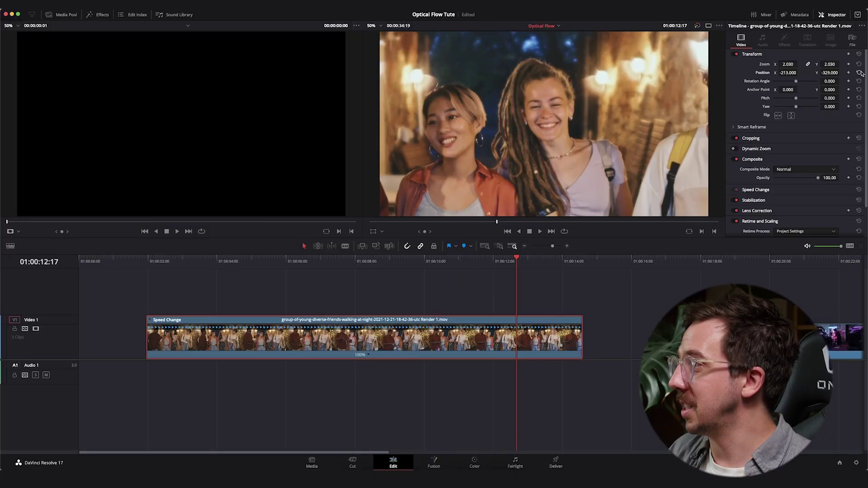
pyautogui.click(859, 73)
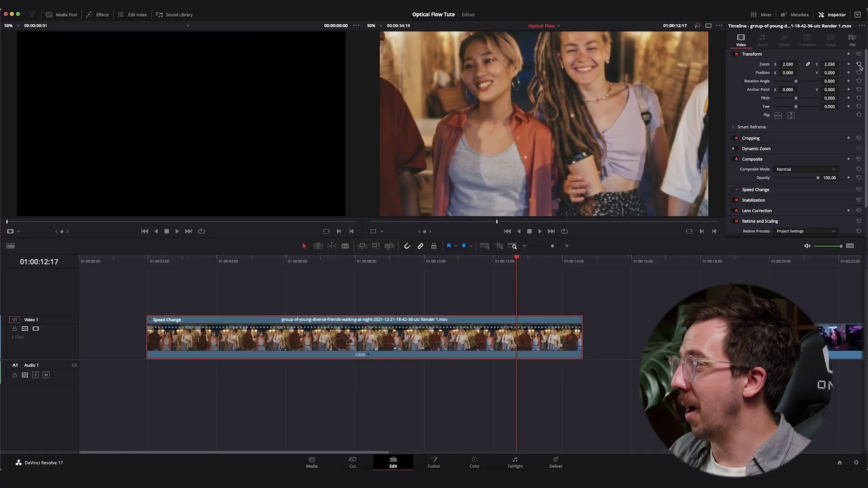
pyautogui.click(859, 64)
# Play the full-frame rendered clip from 01:00:01:24 and stop at 01:00:12:10.
pyautogui.moveTo(218, 267); pyautogui.dragTo(140, 271)
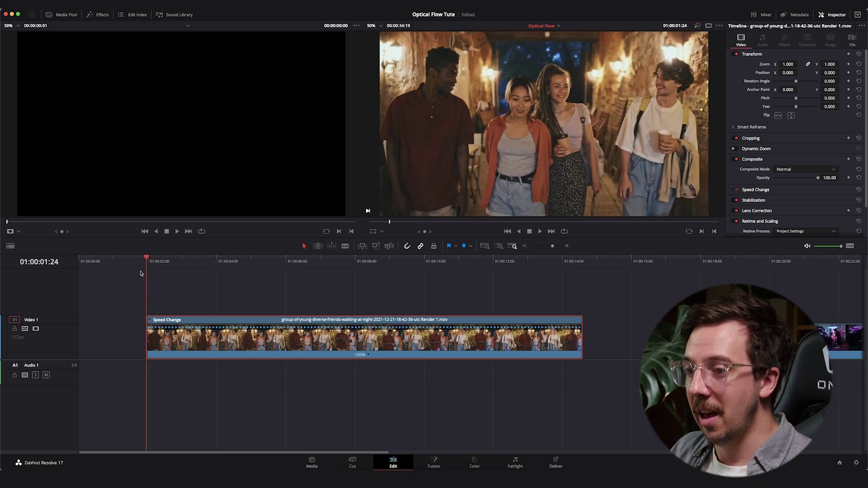
pyautogui.press('space')
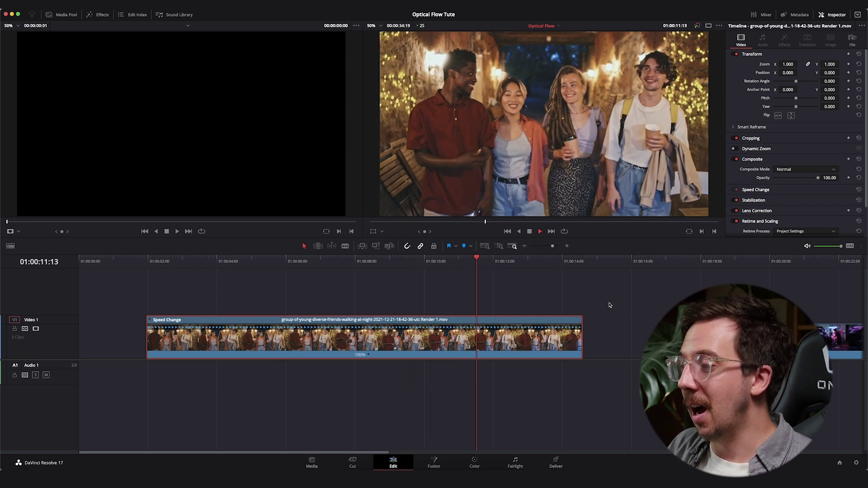
pyautogui.press('space')
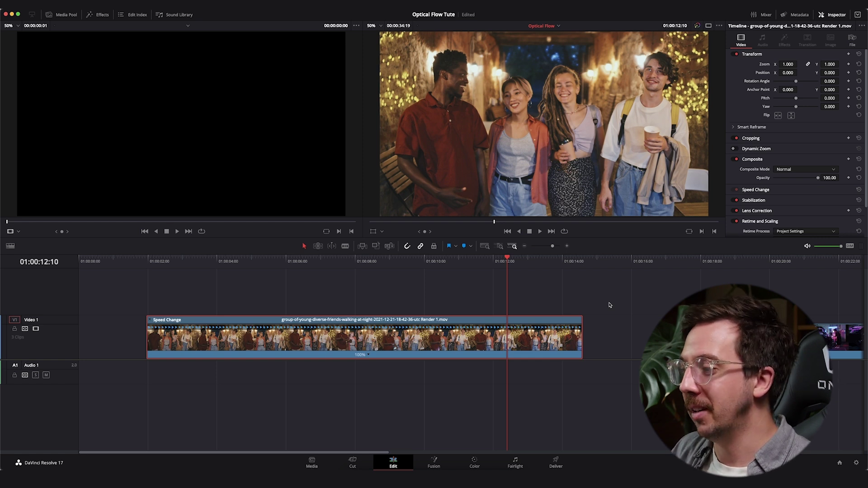
# Play the woman-unplugging-electric-car clip from near its start to examine its motion.
pyautogui.click(501, 262)
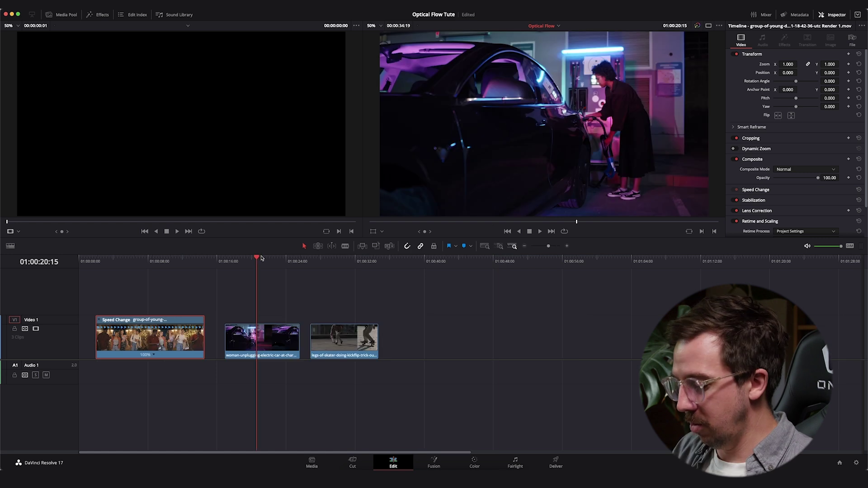
pyautogui.hotkey('shift', 'z')
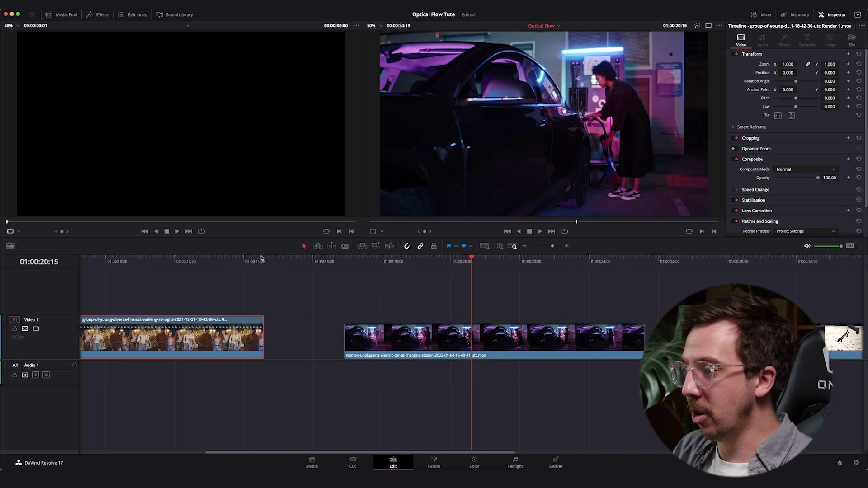
pyautogui.moveTo(398, 263); pyautogui.dragTo(354, 262)
pyautogui.press('space')
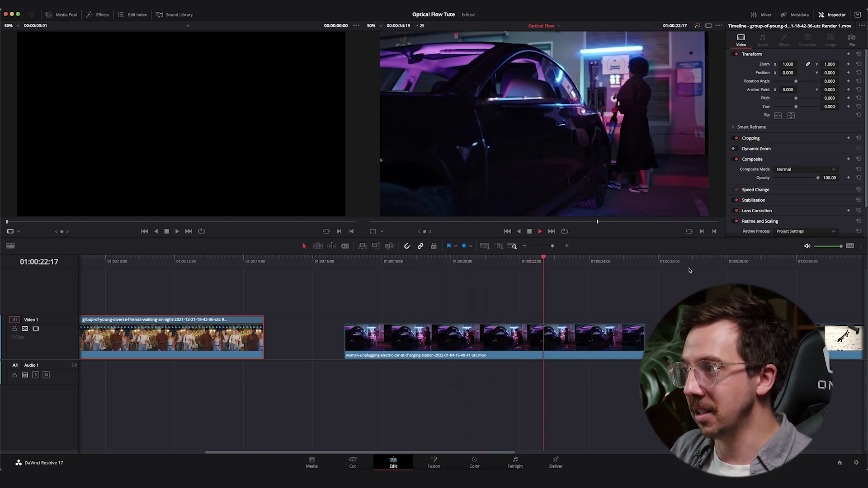
pyautogui.press('space')
# Show the retime controls on the electric car clip and add a speed point at about 01:00:18:15.
pyautogui.click(474, 336)
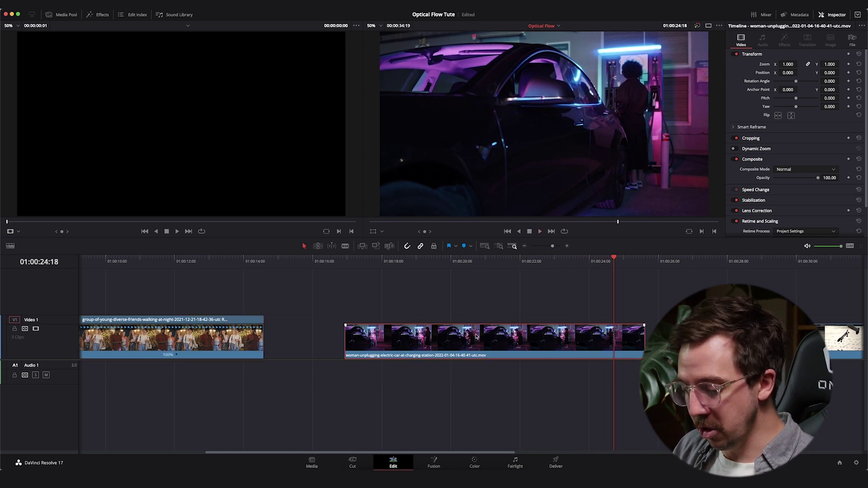
pyautogui.press('super+r')
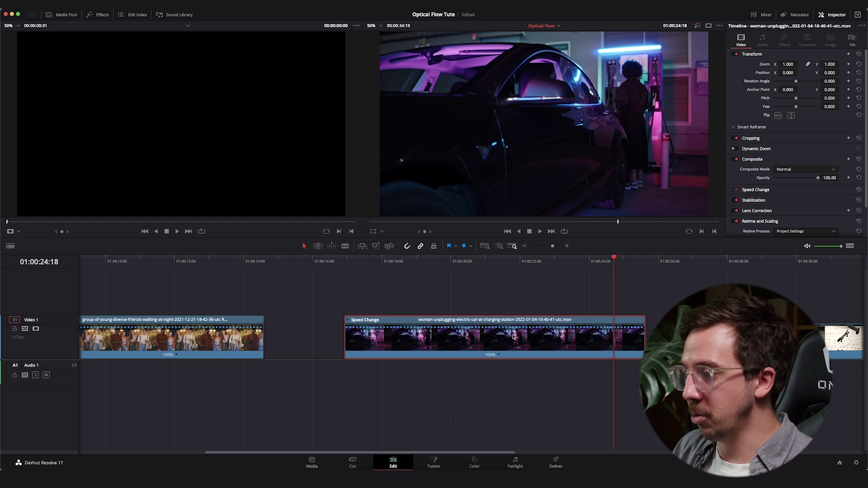
pyautogui.click(392, 260)
pyautogui.moveTo(388, 262); pyautogui.dragTo(373, 265)
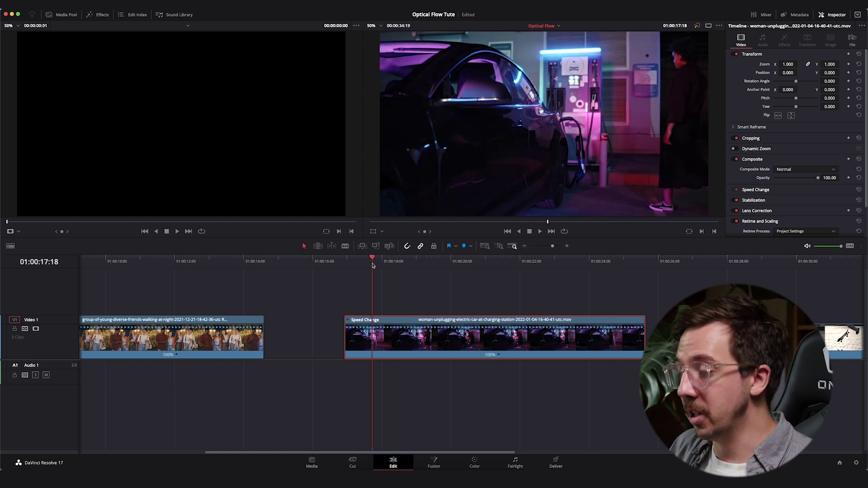
pyautogui.press('space')
pyautogui.click(498, 354)
pyautogui.click(521, 365)
# Add a second speed point to the electric car clip at 01:00:22:12, and place the playhead at 01:00:16:23.
pyautogui.moveTo(395, 262); pyautogui.dragTo(538, 264)
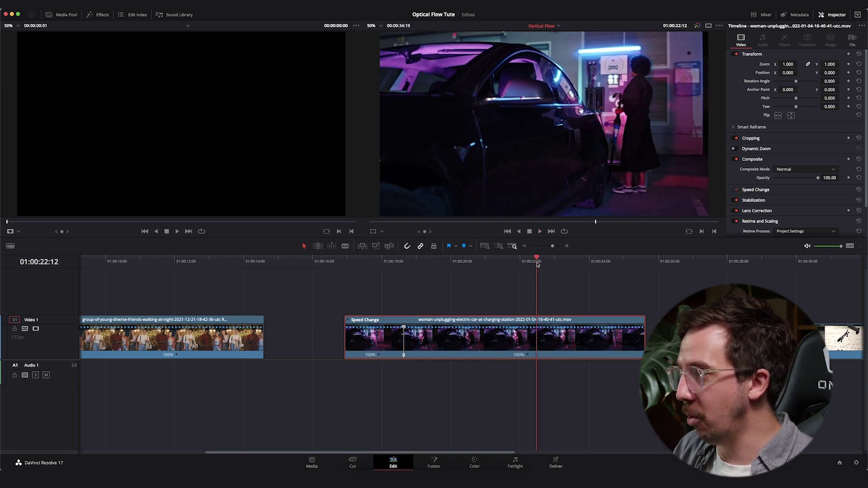
pyautogui.click(527, 355)
pyautogui.click(550, 365)
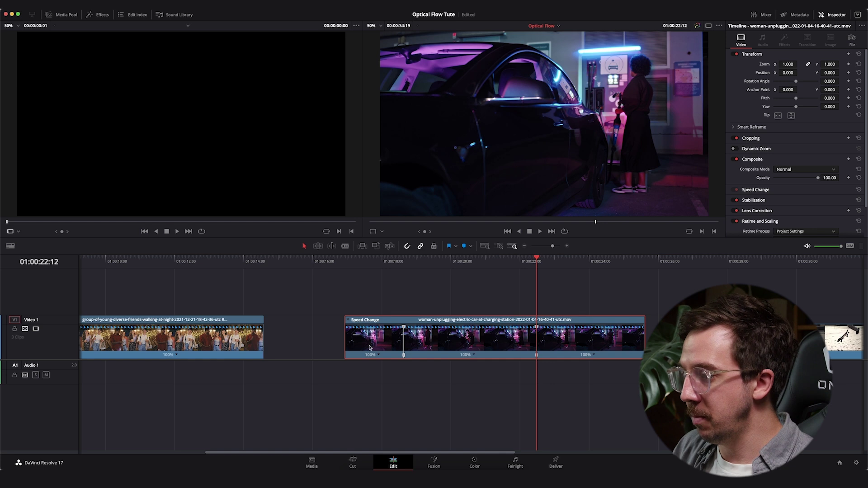
pyautogui.moveTo(372, 261); pyautogui.dragTo(346, 262)
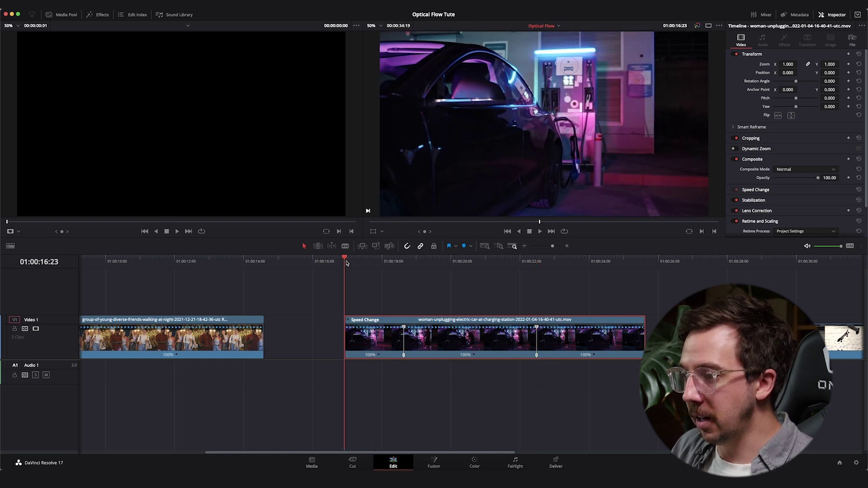
# Set the electric car clip's first segment, before the first speed point, to 400% speed.
pyautogui.press('space')
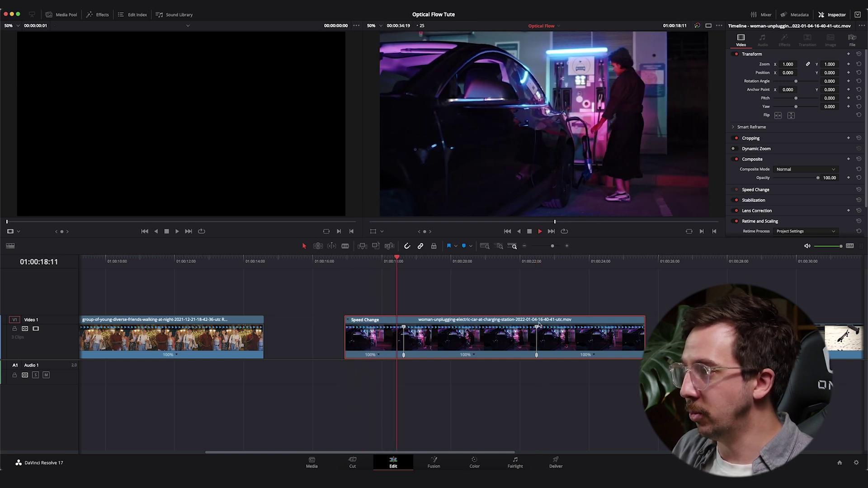
pyautogui.press('space')
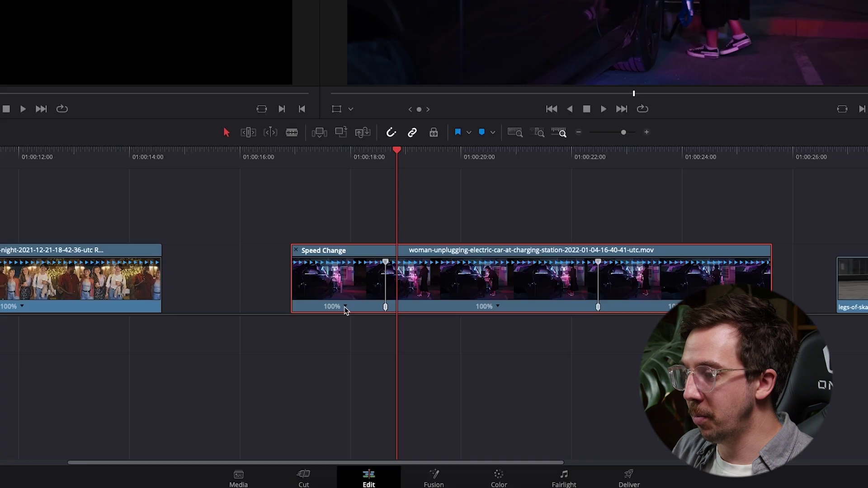
pyautogui.click(346, 309)
pyautogui.moveTo(383, 349)
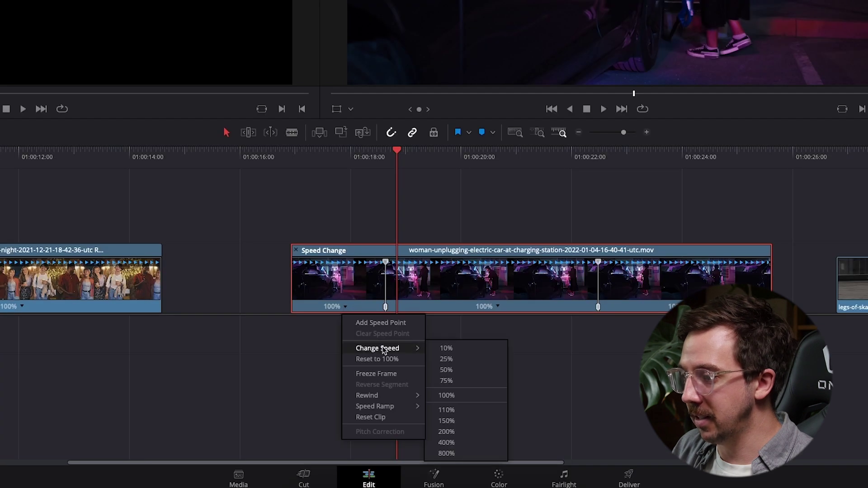
pyautogui.click(478, 444)
# Play the electric car clip from its start and set its last segment, after the second speed point, to 400% speed.
pyautogui.press('Up')
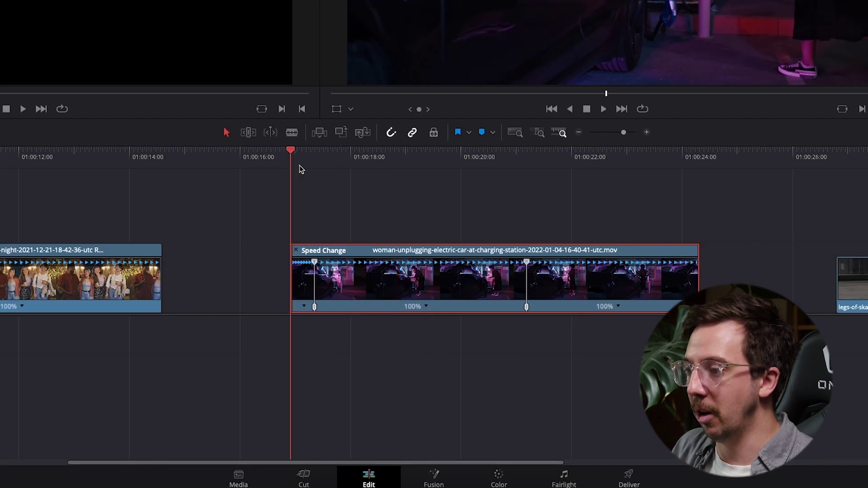
pyautogui.press('space')
pyautogui.press('space')
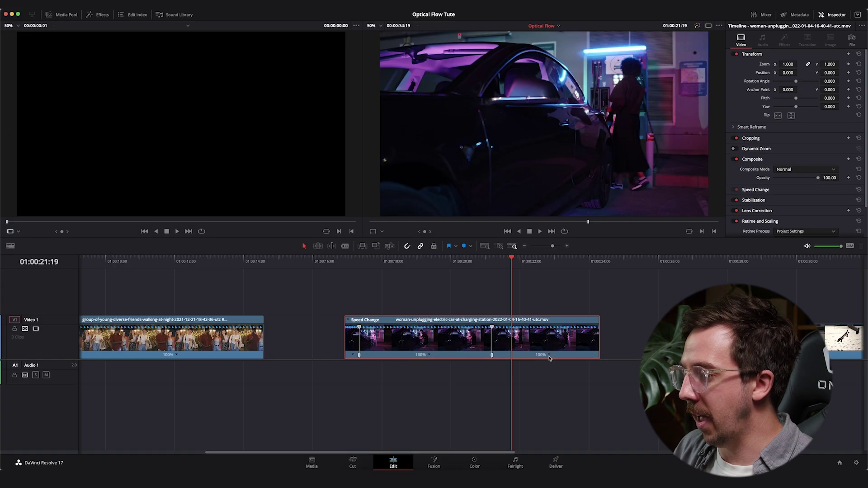
pyautogui.click(618, 306)
pyautogui.moveTo(595, 384)
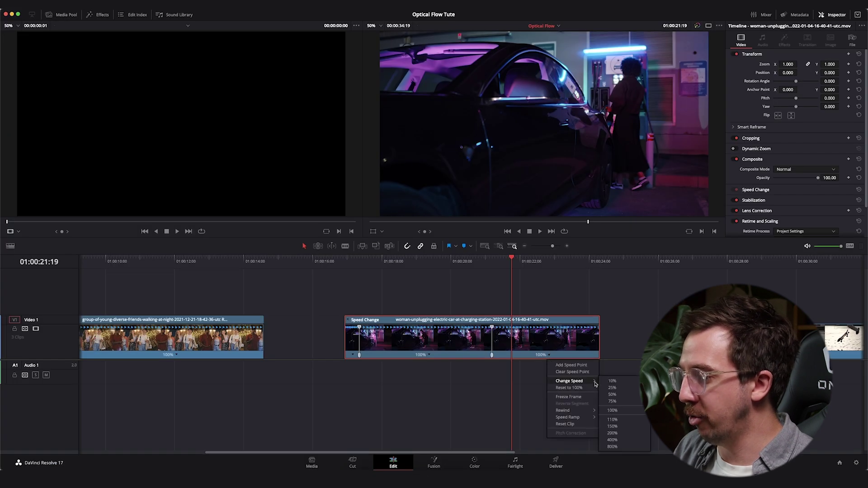
pyautogui.click(613, 440)
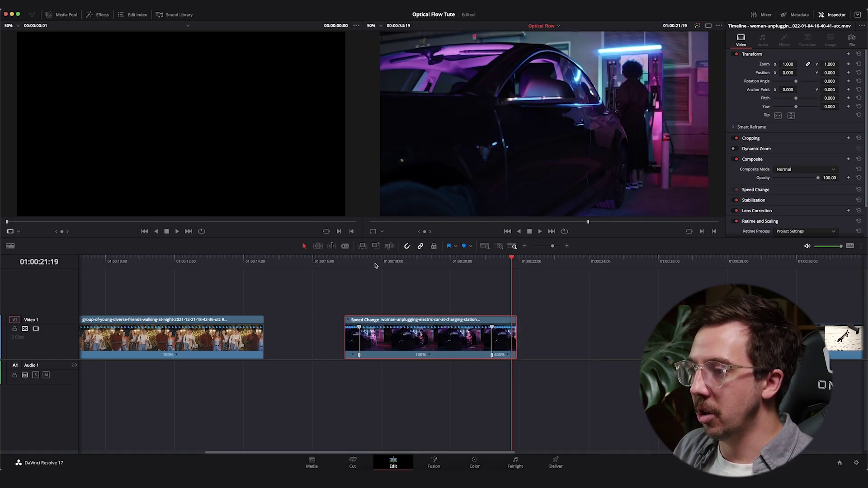
# Play the electric car clip from its start to examine the speed changes, and place the playhead at 01:00:17:03.
pyautogui.click(345, 267)
pyautogui.press('space')
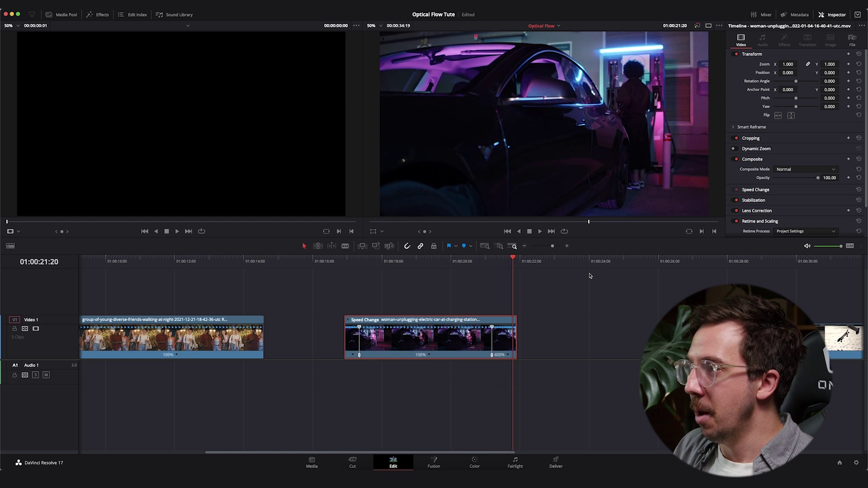
pyautogui.click(352, 267)
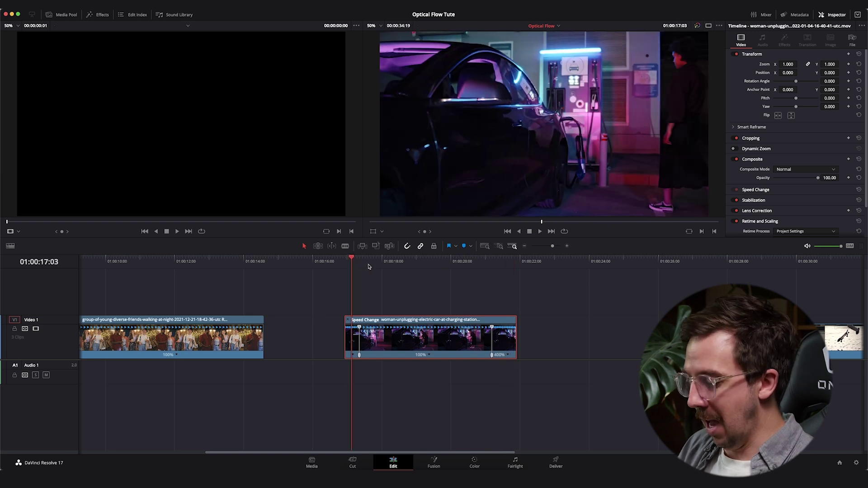
# Move the electric car clip about 1.5 seconds earlier on the timeline.
pyautogui.press('super+equal')
pyautogui.press('super+equal')
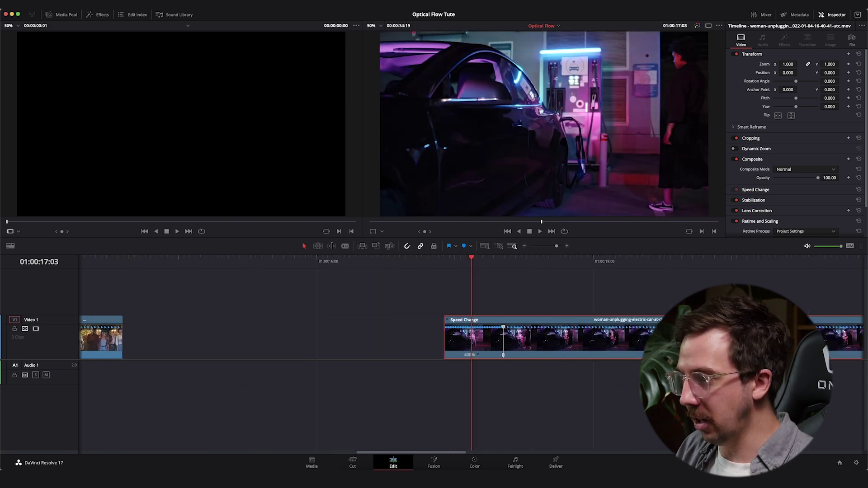
pyautogui.moveTo(674, 338); pyautogui.dragTo(464, 338)
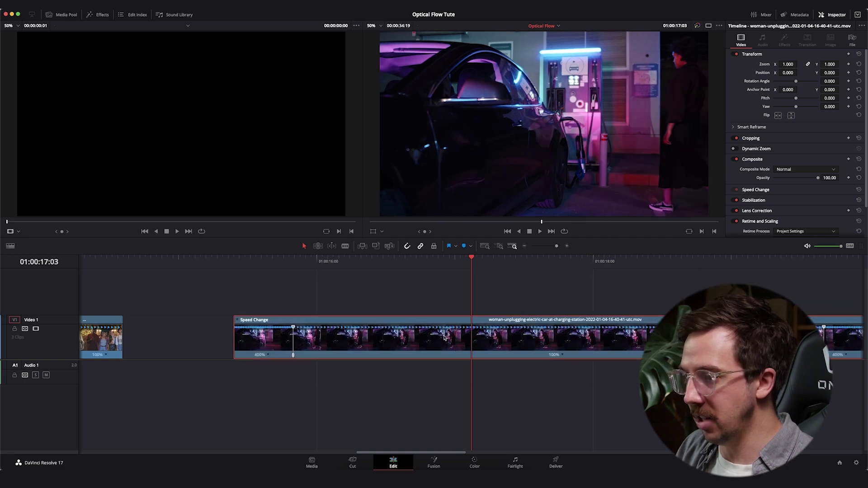
pyautogui.press('super+minus')
# Show the electric car clip's retime curve, displaying Retime Speed instead of Retime Frame.
pyautogui.rightClick(479, 340)
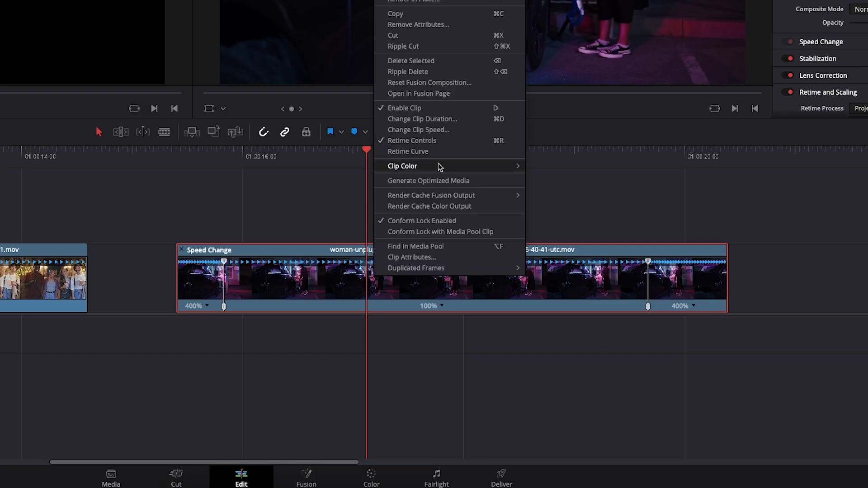
pyautogui.click(456, 153)
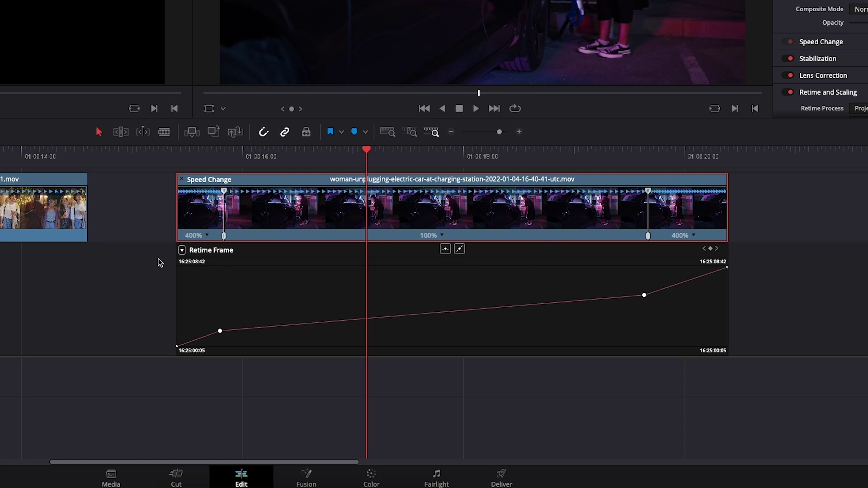
pyautogui.click(181, 251)
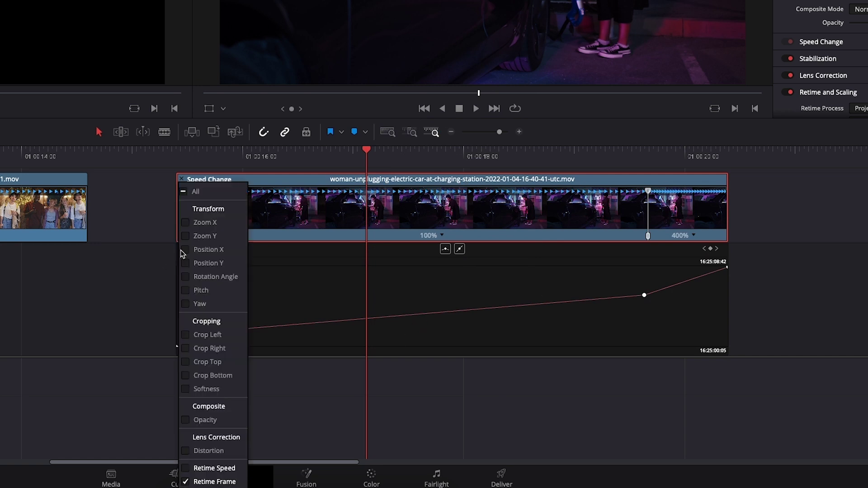
pyautogui.click(186, 470)
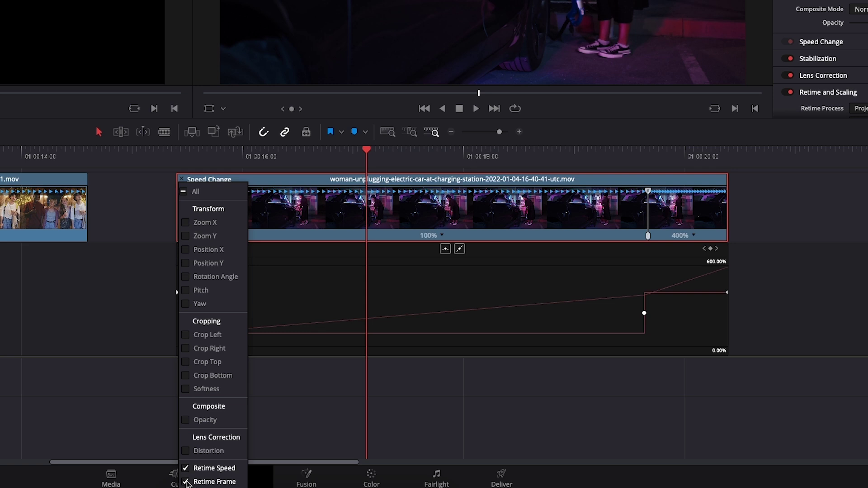
pyautogui.click(186, 482)
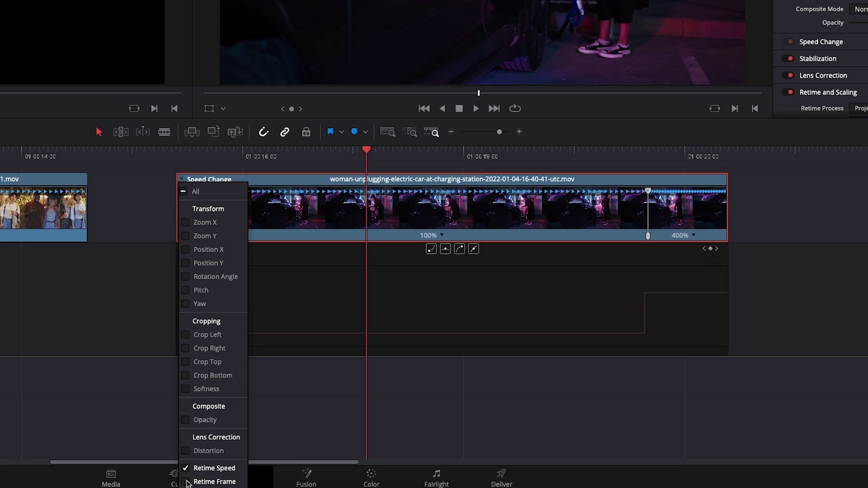
pyautogui.click(327, 289)
# Try moving the first speed point later on the Retime Speed curve, and undo the move.
pyautogui.click(250, 337)
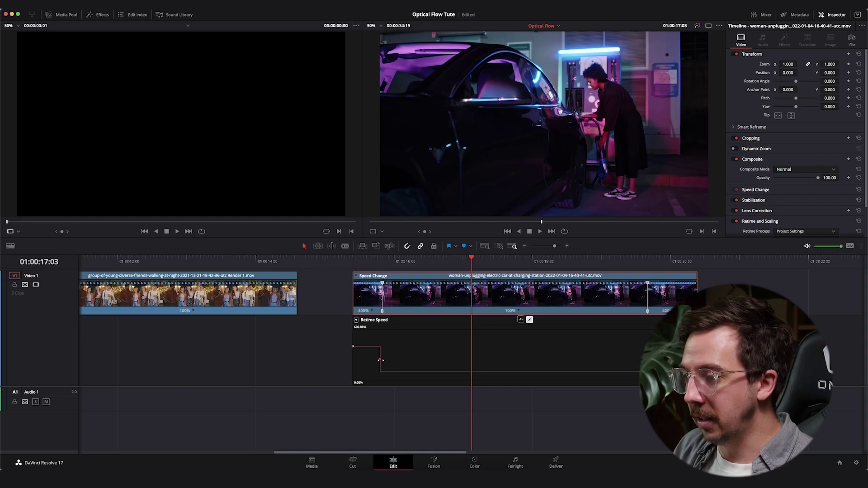
pyautogui.moveTo(380, 361); pyautogui.dragTo(394, 359)
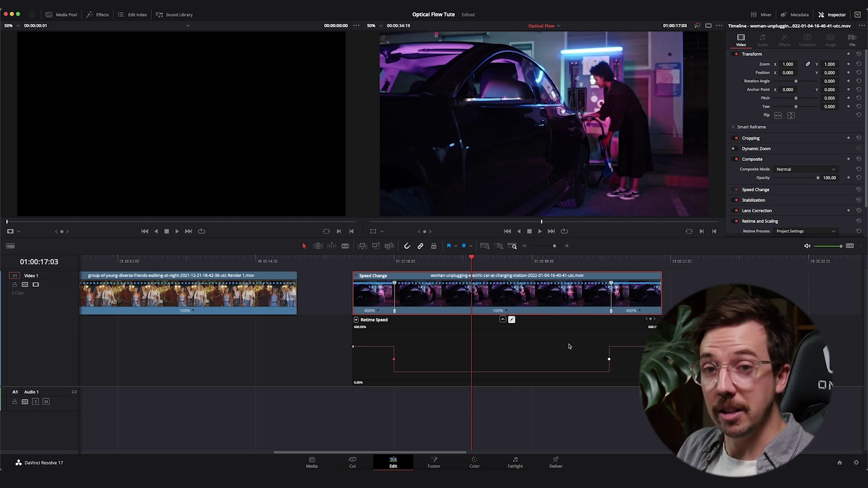
pyautogui.press('super+z')
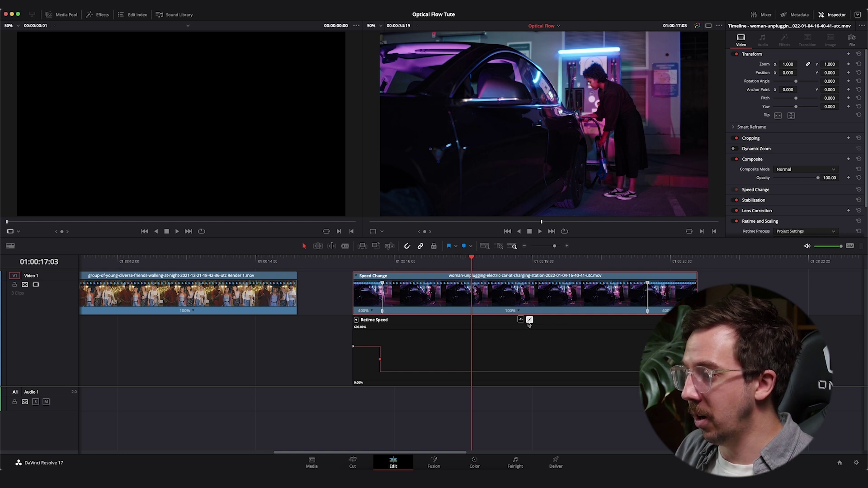
# Smooth the Retime Speed curve at both speed points with extended curve handles, and play the clip from its start.
pyautogui.moveTo(388, 358)
pyautogui.mouseDown()
pyautogui.moveTo(422, 357)
pyautogui.moveTo(385, 358)
pyautogui.moveTo(402, 360)
pyautogui.mouseUp()
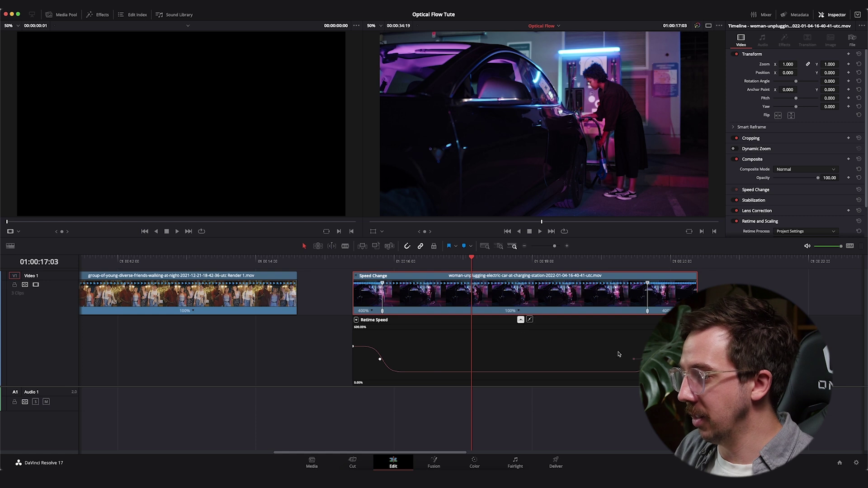
pyautogui.moveTo(634, 359); pyautogui.dragTo(617, 359)
pyautogui.press('Up')
pyautogui.press('space')
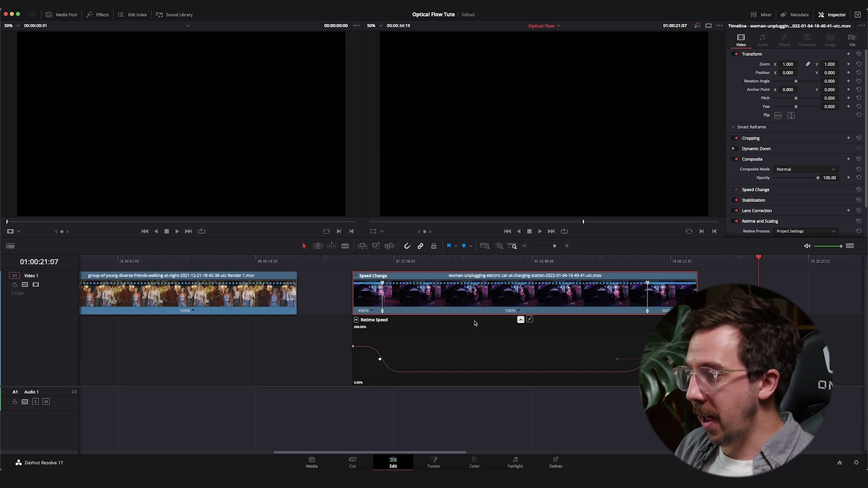
# Hide the retime curve and play the electric car clip from near its start.
pyautogui.rightClick(473, 351)
pyautogui.click(486, 265)
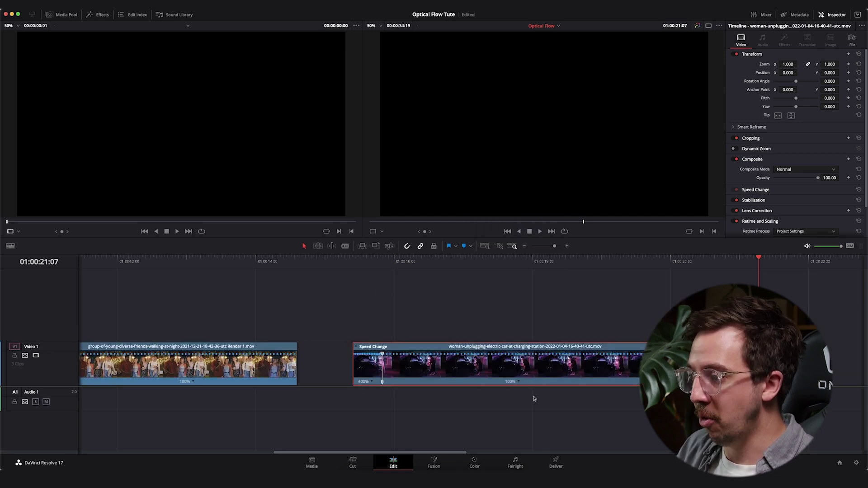
pyautogui.moveTo(375, 261); pyautogui.dragTo(355, 261)
pyautogui.press('space')
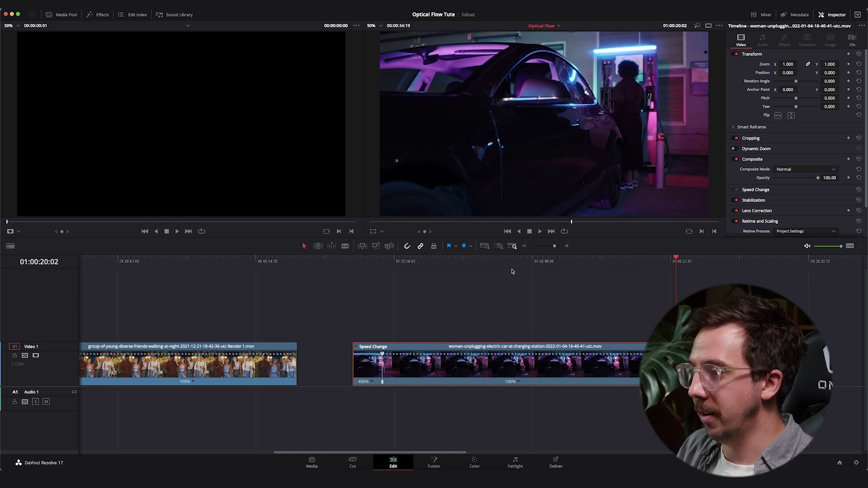
# Set the electric car clip's middle segment, between the two speed points, to 10% speed.
pyautogui.click(493, 261)
pyautogui.click(519, 382)
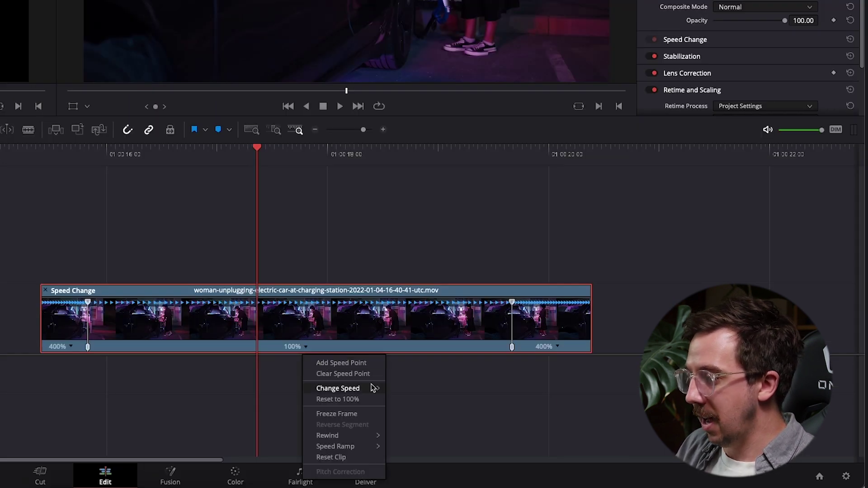
pyautogui.moveTo(371, 388)
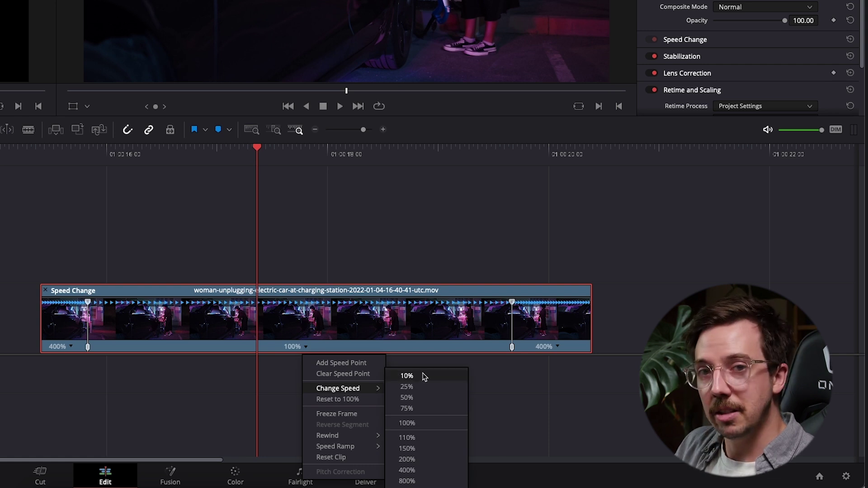
pyautogui.click(407, 376)
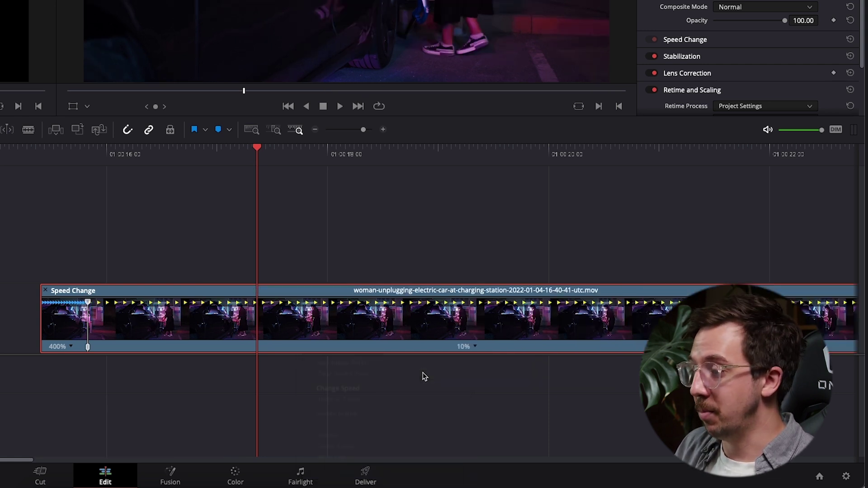
# Move the electric car clip to start at 01:00:30:11, and play it from there to 01:00:34:05.
pyautogui.press('super+minus')
pyautogui.press('super+minus')
pyautogui.press('super+minus')
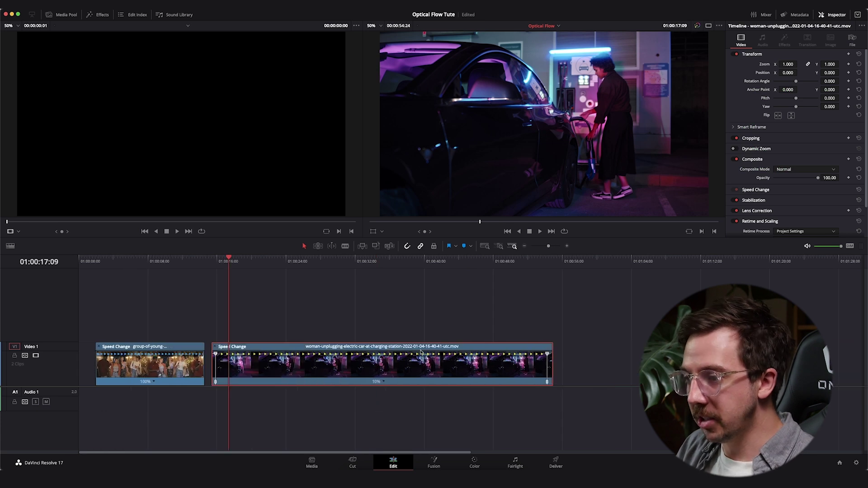
pyautogui.moveTo(421, 353); pyautogui.dragTo(551, 352)
pyautogui.click(393, 278)
pyautogui.click(343, 264)
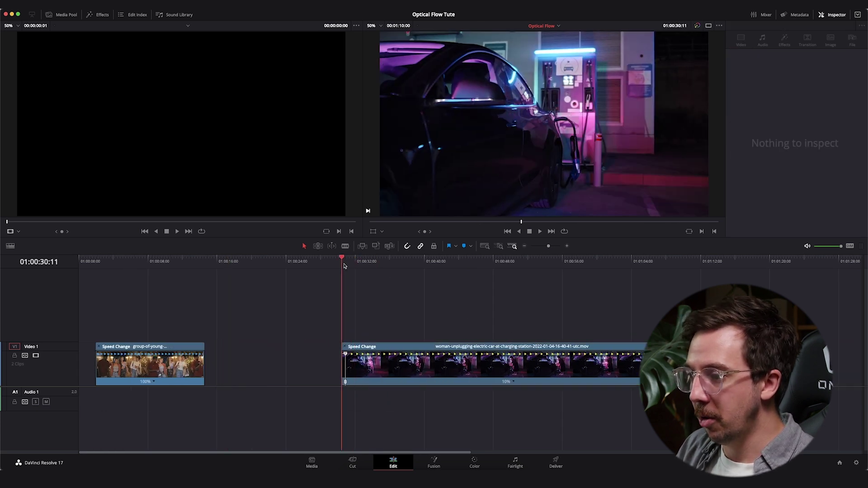
pyautogui.press('space')
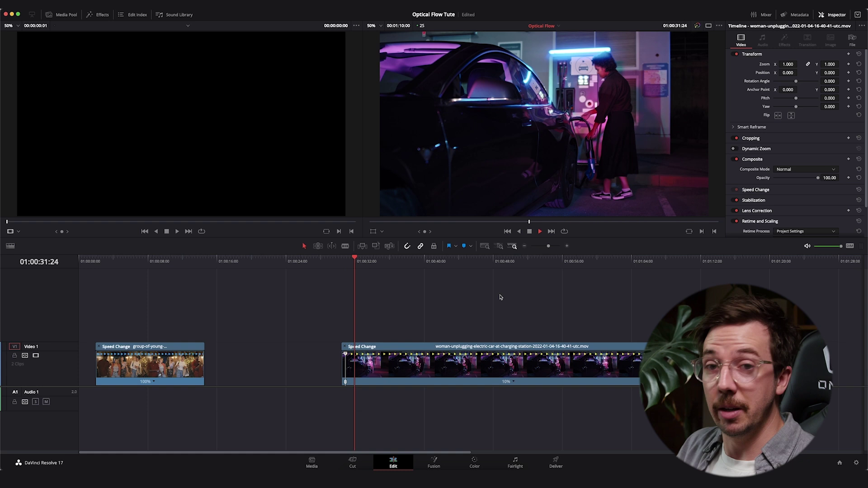
pyautogui.press('space')
# Set the electric car clip's retime process to Optical Flow and its motion estimation to Speed Warp.
pyautogui.click(458, 371)
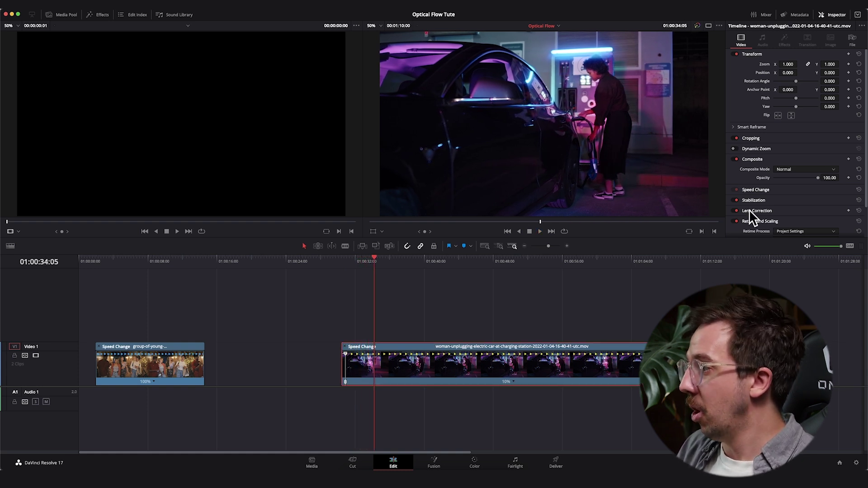
pyautogui.scroll(-2, 751, 217)
pyautogui.click(797, 198)
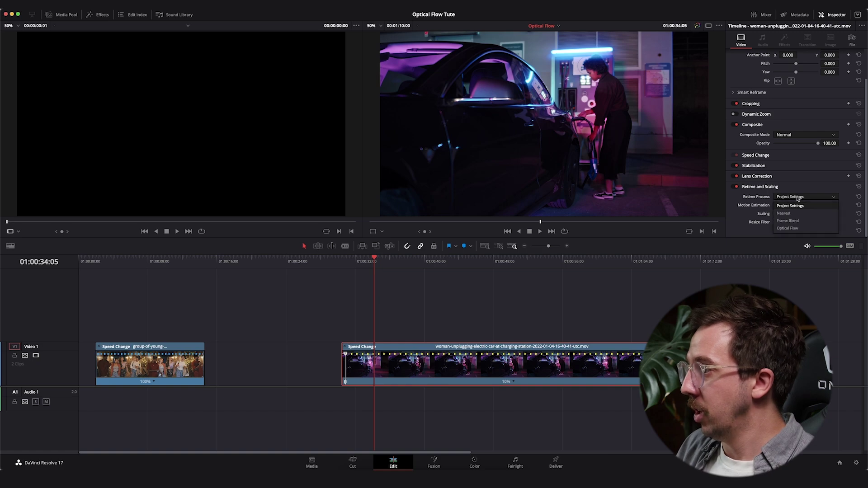
pyautogui.click(729, 217)
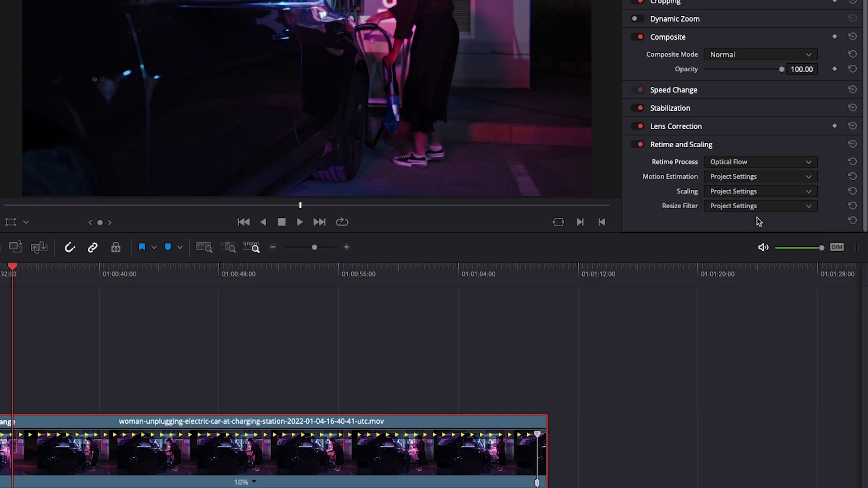
pyautogui.click(807, 181)
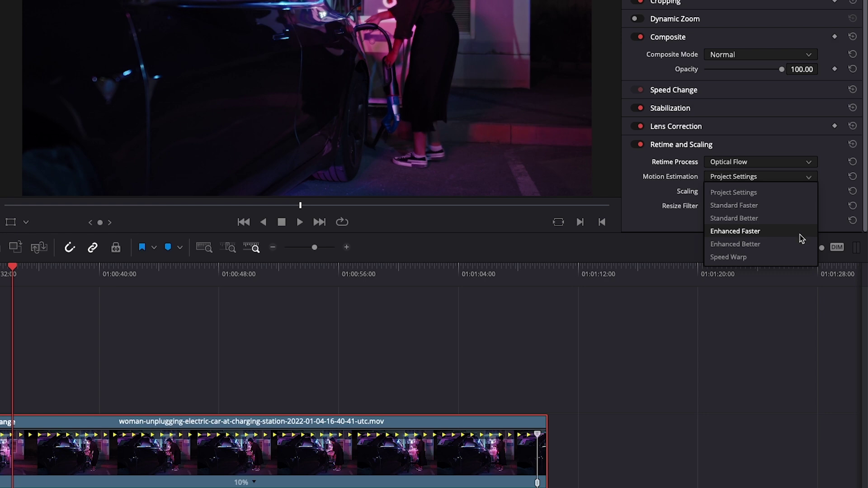
pyautogui.click(794, 258)
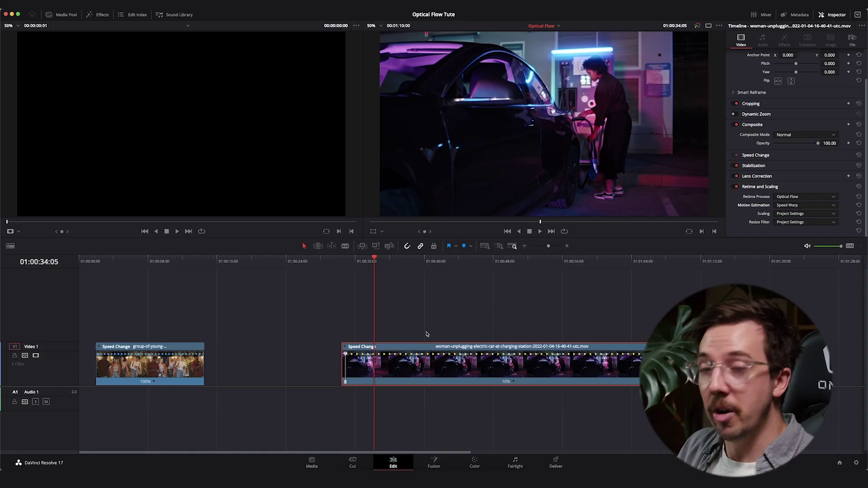
# Render the electric car clip in place, saving it to the Render In Place folder, and scrub through its opening.
pyautogui.rightClick(478, 368)
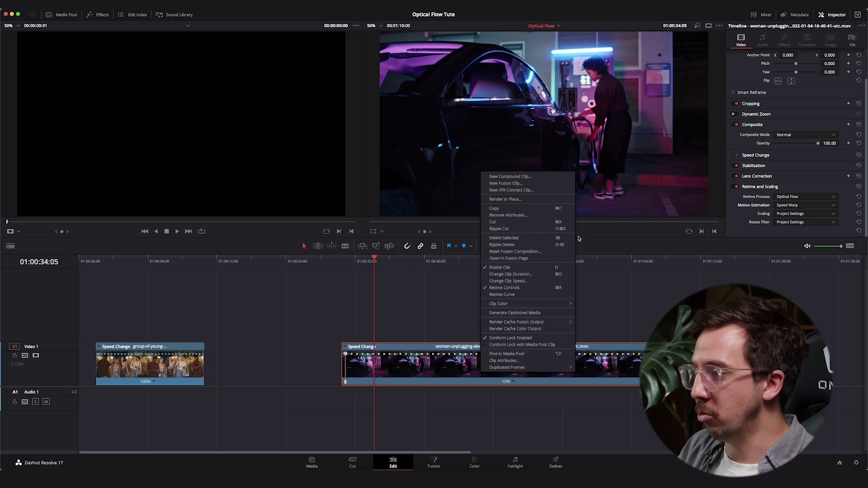
pyautogui.click(525, 220)
pyautogui.click(473, 270)
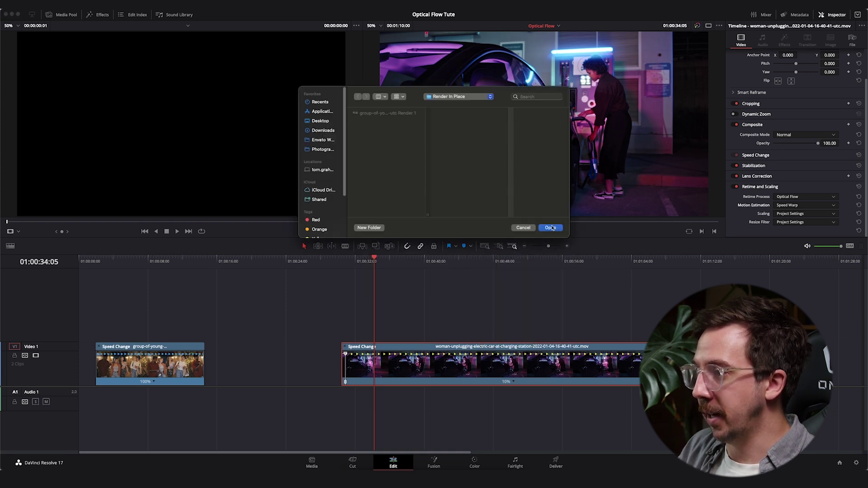
pyautogui.click(551, 228)
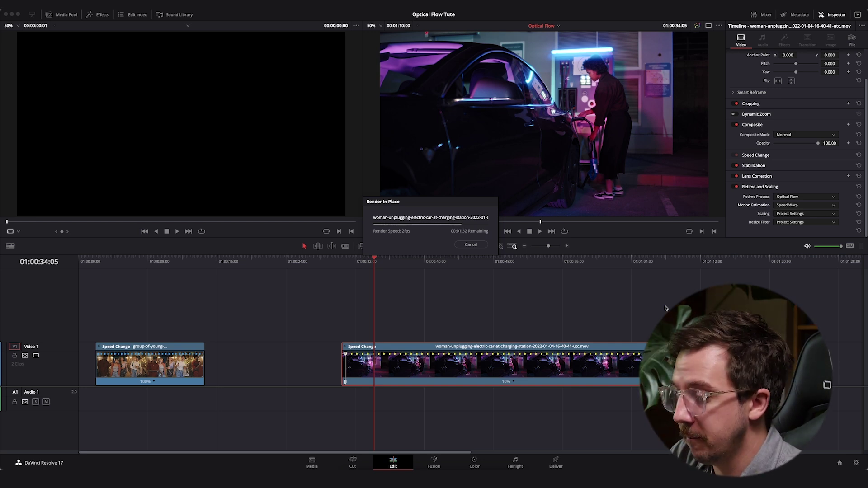
pyautogui.click(382, 261)
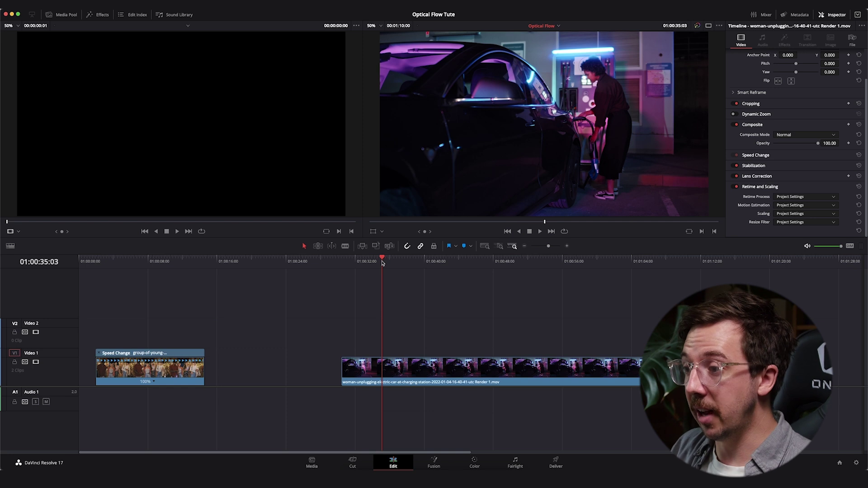
pyautogui.moveTo(382, 262); pyautogui.dragTo(345, 262)
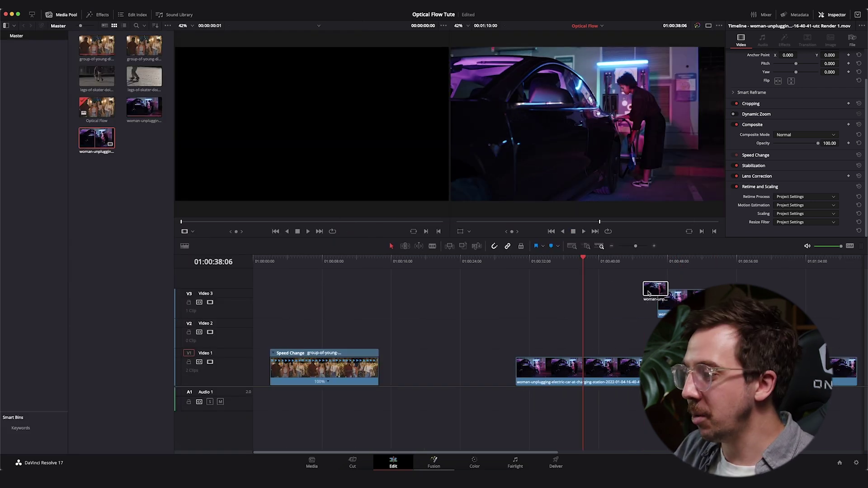
# Place the original electric car clip on Video 2 above the rendered clip, hide the media pool, and play the section.
pyautogui.moveTo(692, 293); pyautogui.dragTo(588, 330)
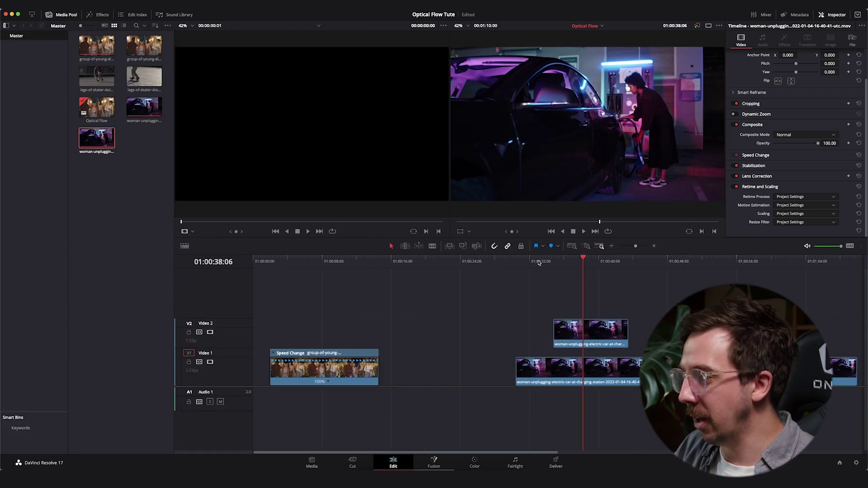
pyautogui.click(59, 16)
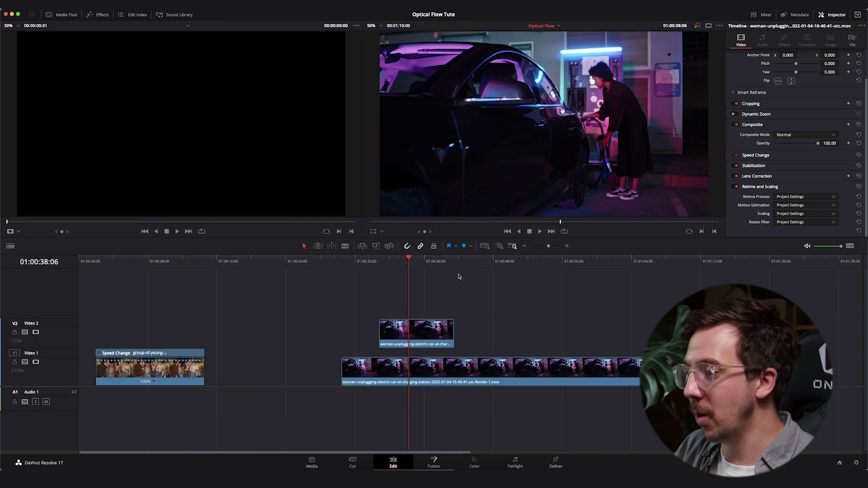
pyautogui.click(380, 260)
pyautogui.press('space')
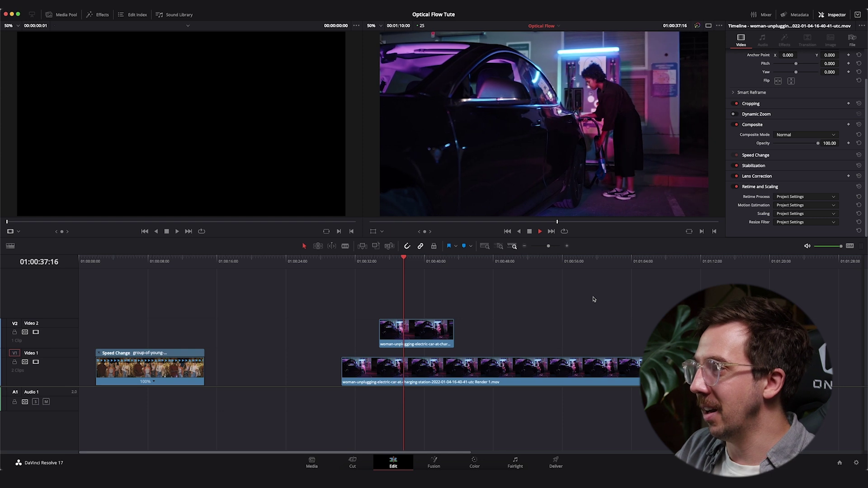
pyautogui.press('space')
# Move the original car clip on Video 2 clear of the rendered clip, and play the rendered slow motion from near its start.
pyautogui.moveTo(429, 333); pyautogui.dragTo(784, 333)
pyautogui.click(355, 261)
pyautogui.press('space')
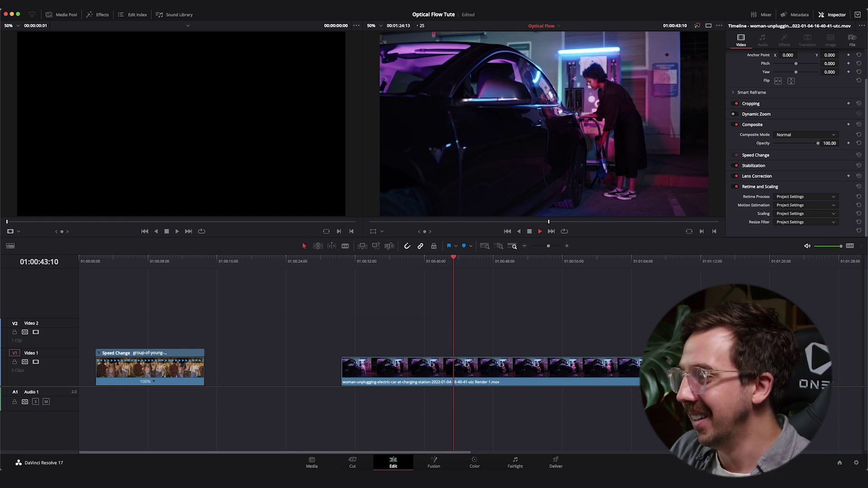
pyautogui.click(556, 344)
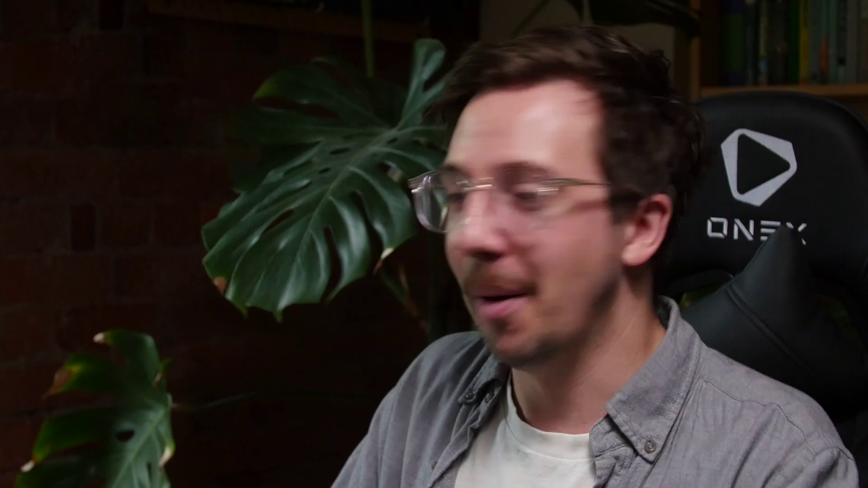
# Play the skateboard kickflip clip once and return the playhead to 01:01:45:21.
pyautogui.press('space')
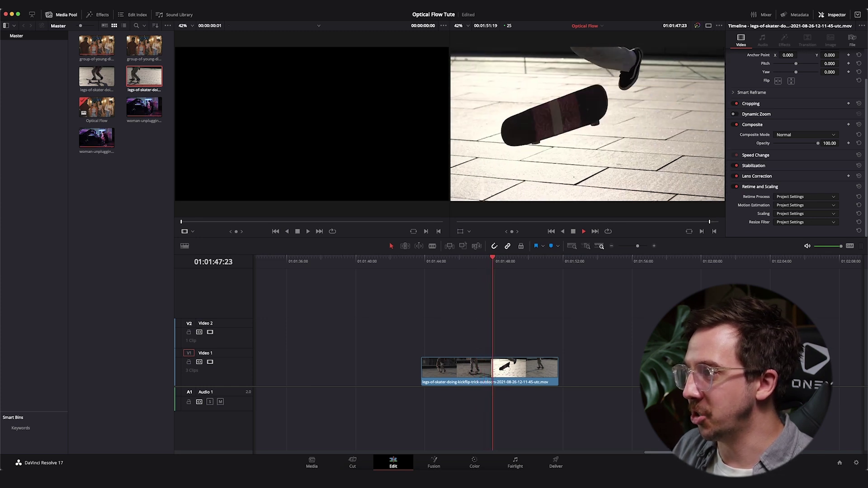
pyautogui.press('space')
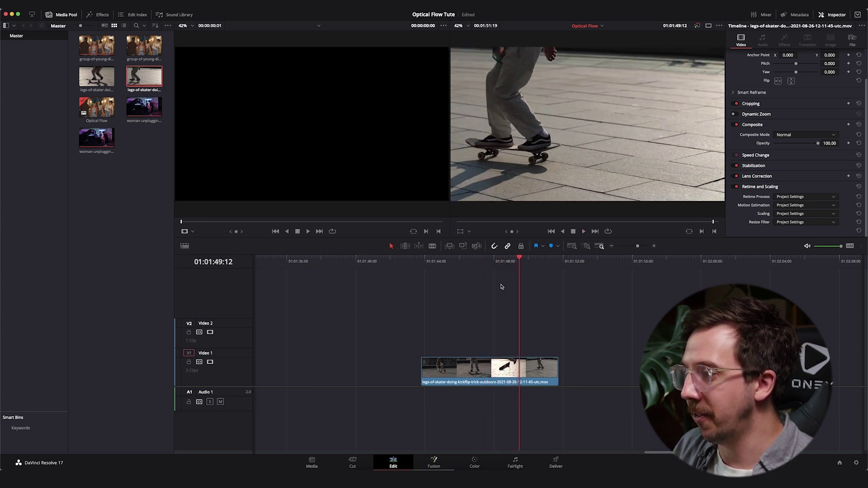
pyautogui.click(490, 263)
pyautogui.press('super+equal')
pyautogui.click(492, 261)
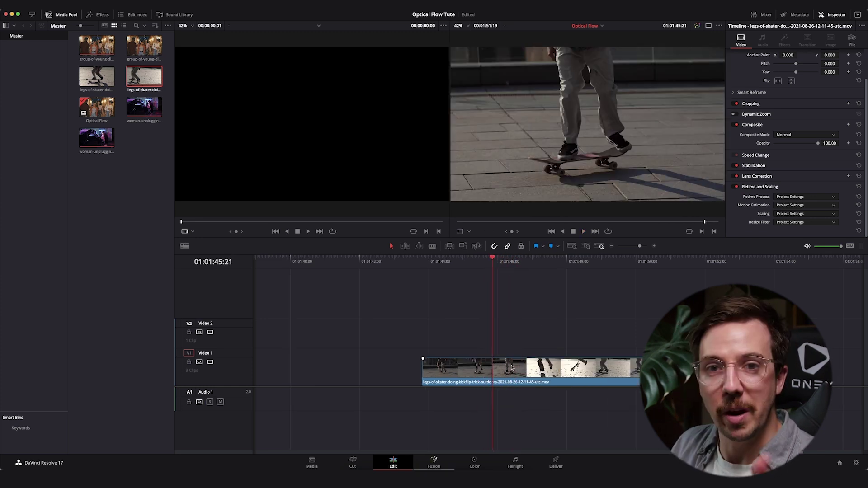
# Show the skateboard clip's retime controls and add speed points at about 01:01:47 and at 01:01:49:08.
pyautogui.click(519, 376)
pyautogui.press('super+r')
pyautogui.moveTo(497, 261); pyautogui.dragTo(534, 260)
pyautogui.click(564, 384)
pyautogui.click(588, 398)
pyautogui.click(612, 266)
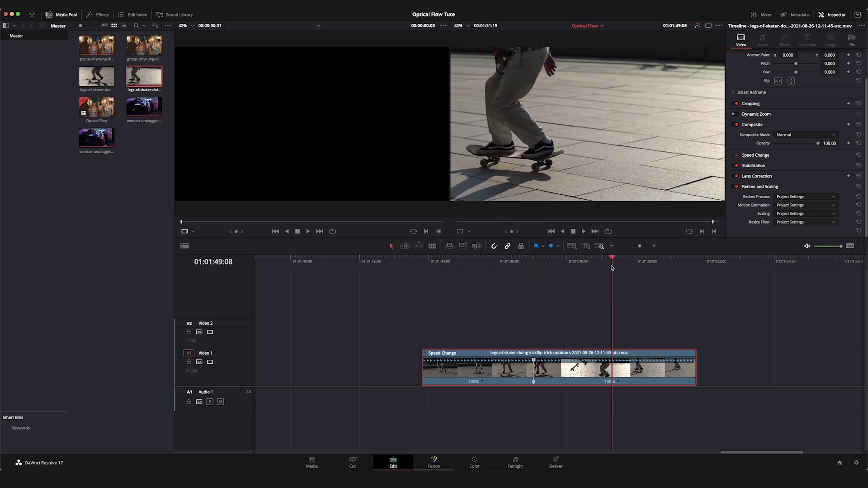
pyautogui.click(617, 383)
pyautogui.click(632, 397)
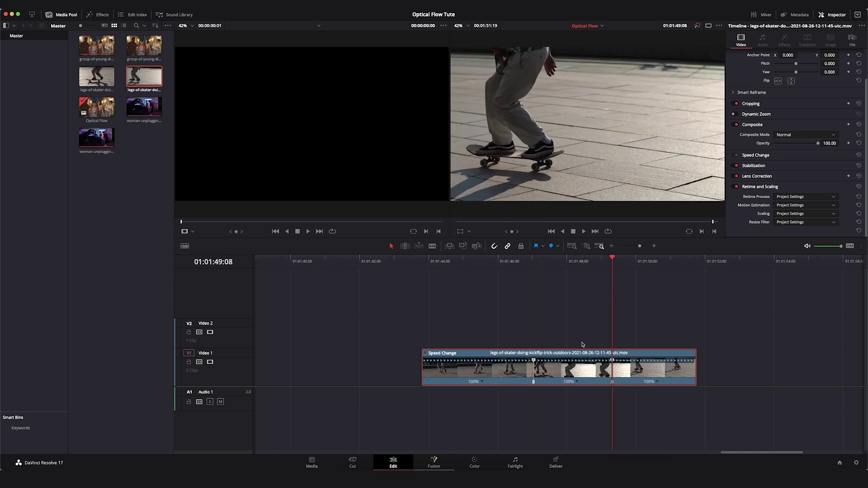
# Set the skateboard clip's middle segment, between the two speed points, to 25% speed.
pyautogui.click(550, 262)
pyautogui.click(578, 382)
pyautogui.moveTo(606, 408)
pyautogui.click(637, 409)
pyautogui.press('super+minus')
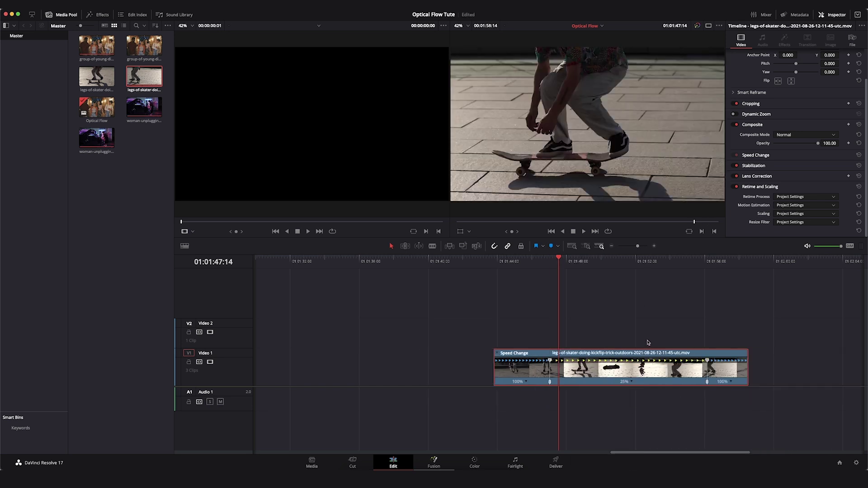
# Move the skateboard clip to start at about 01:01:41 and play it to 01:01:45:21.
pyautogui.moveTo(620, 354); pyautogui.dragTo(571, 354)
pyautogui.click(488, 261)
pyautogui.press('space')
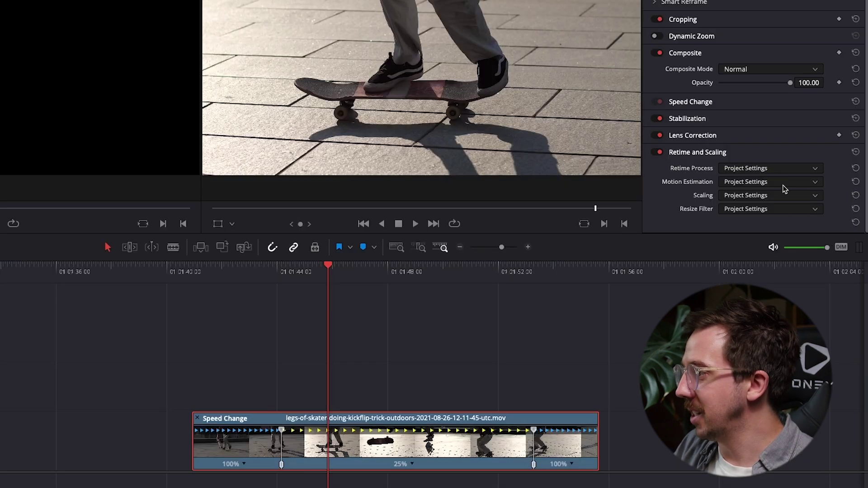
# Set the skateboard clip's retime process to Optical Flow and its motion estimation to Speed Warp.
pyautogui.click(764, 169)
pyautogui.click(751, 219)
pyautogui.click(737, 182)
pyautogui.click(746, 256)
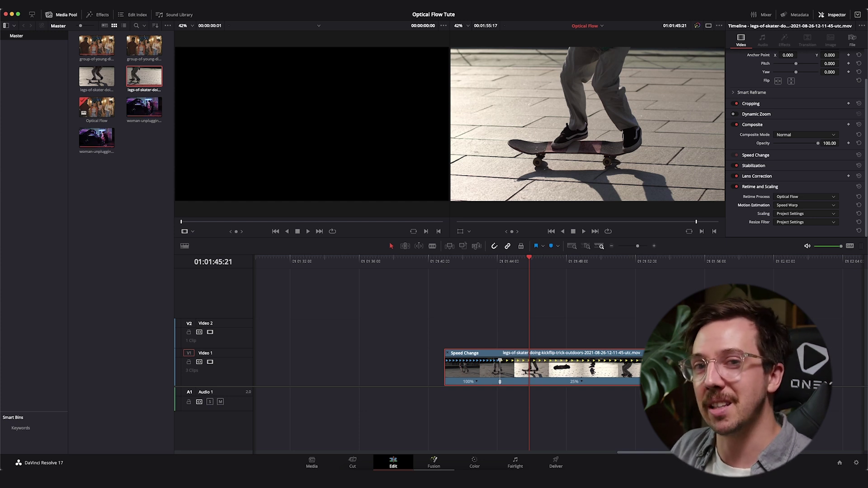
# Render the retimed skateboard clip in place.
pyautogui.rightClick(565, 386)
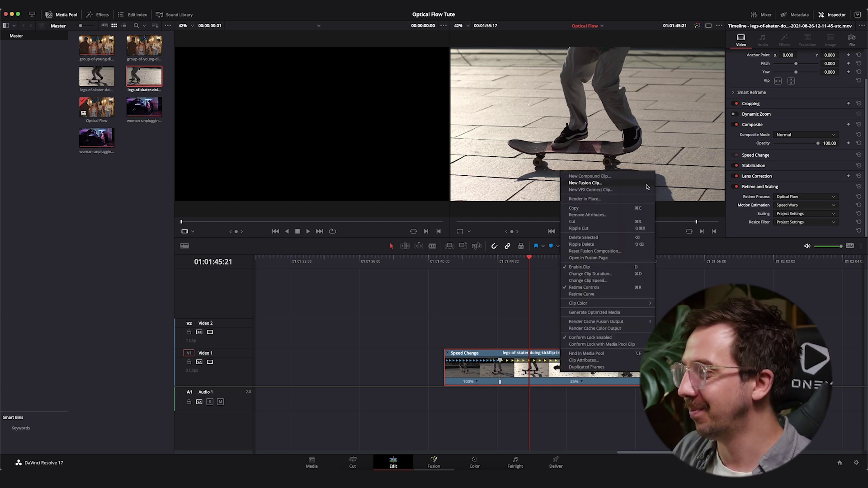
pyautogui.click(624, 197)
pyautogui.press('Escape')
pyautogui.press('Return')
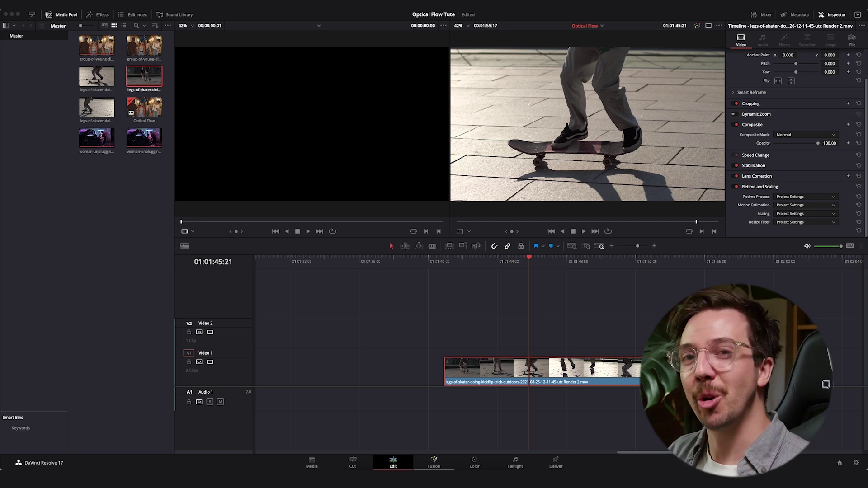
# Check the rendered skateboard clip for warping artifacts around 01:01:48:16 to 01:01:48:22, and play it from near its start.
pyautogui.click(446, 262)
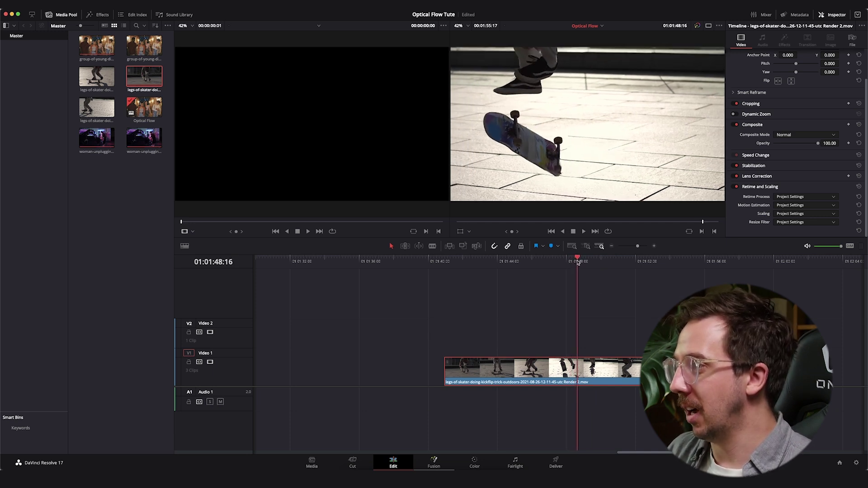
pyautogui.moveTo(573, 263); pyautogui.dragTo(583, 262)
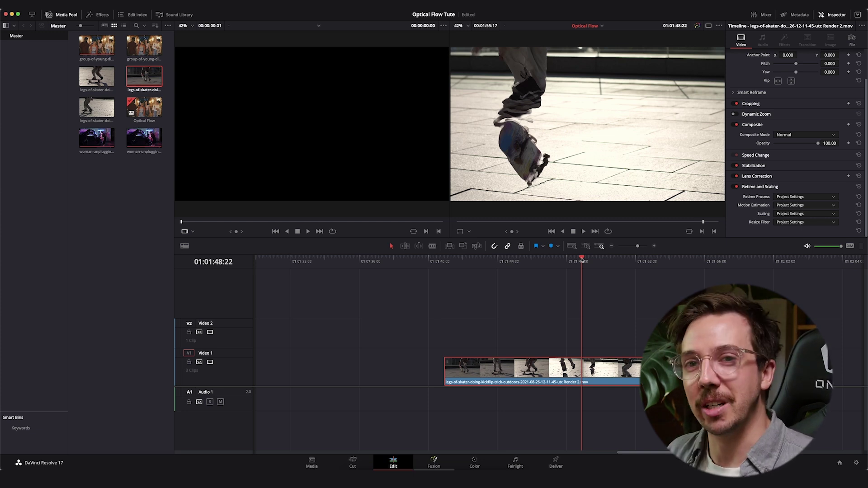
pyautogui.moveTo(582, 259); pyautogui.dragTo(462, 258)
pyautogui.press('space')
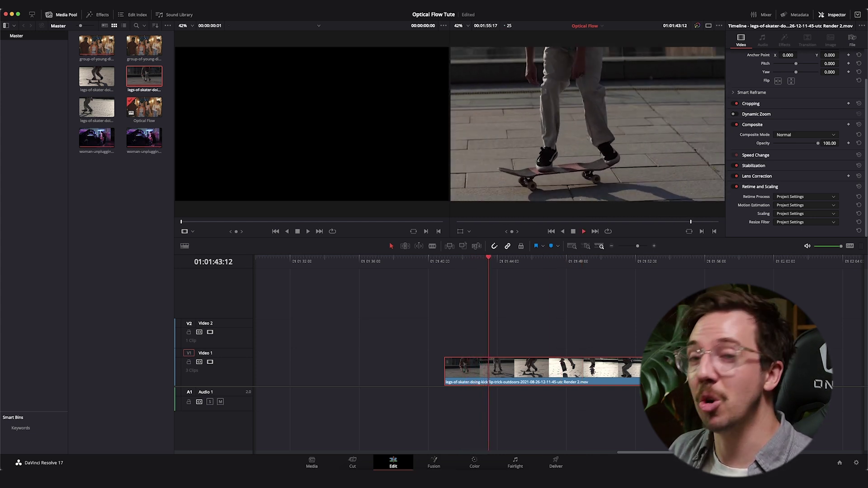
pyautogui.press('space')
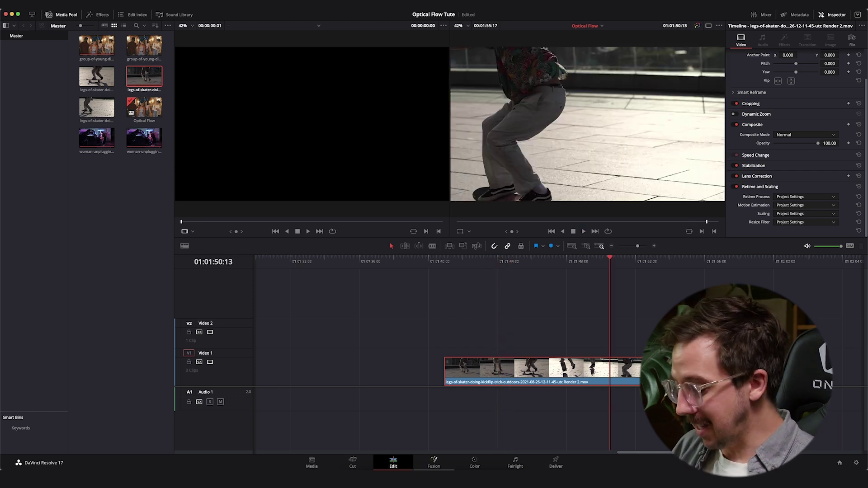
# Review all three slow-motion clips by playing the timeline from 01:00:01:24 through the end of the skateboard trick.
pyautogui.press('super+minus')
pyautogui.press('super+minus')
pyautogui.press('super+minus')
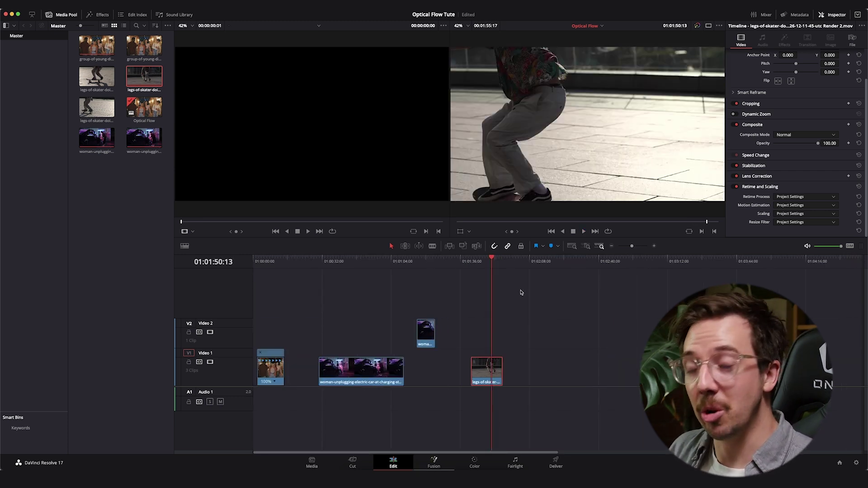
pyautogui.click(259, 263)
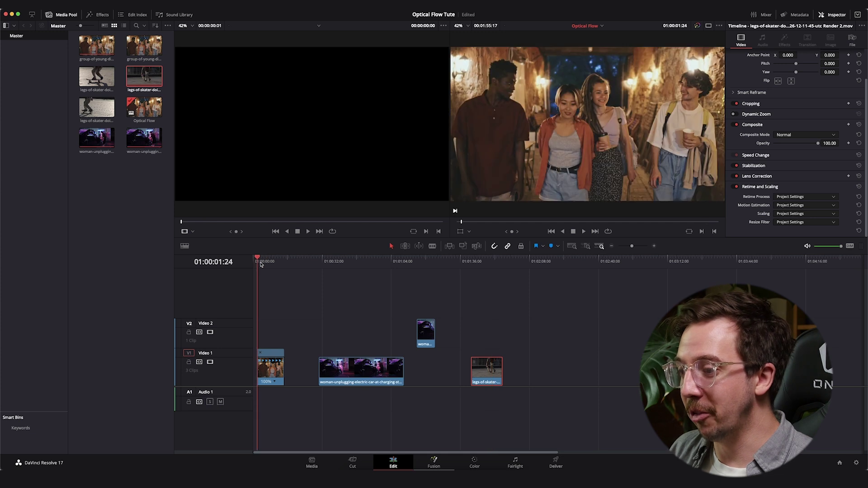
pyautogui.press('space')
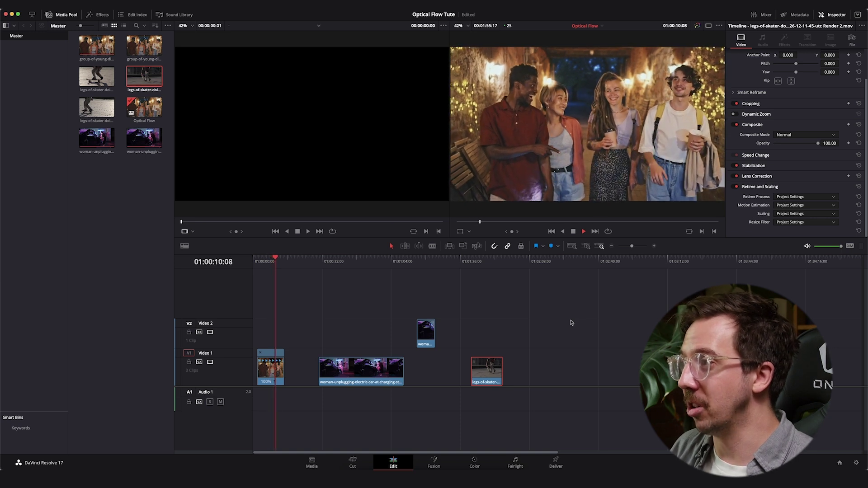
pyautogui.press('space')
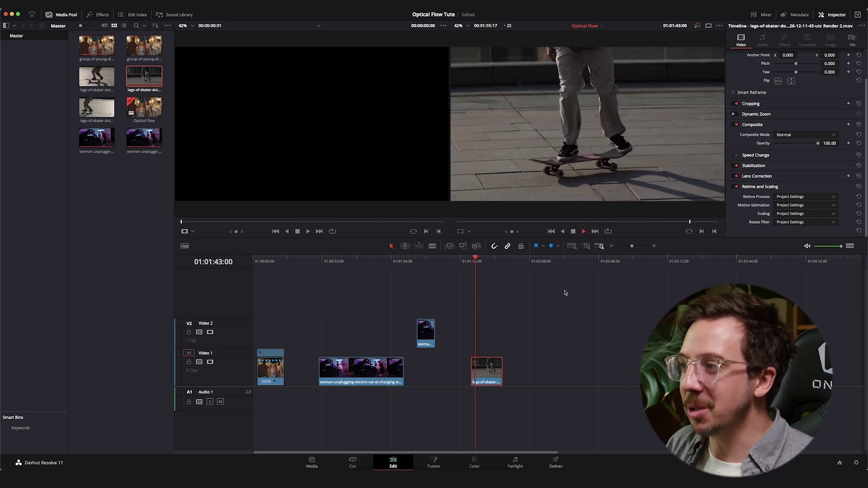
pyautogui.press('space')
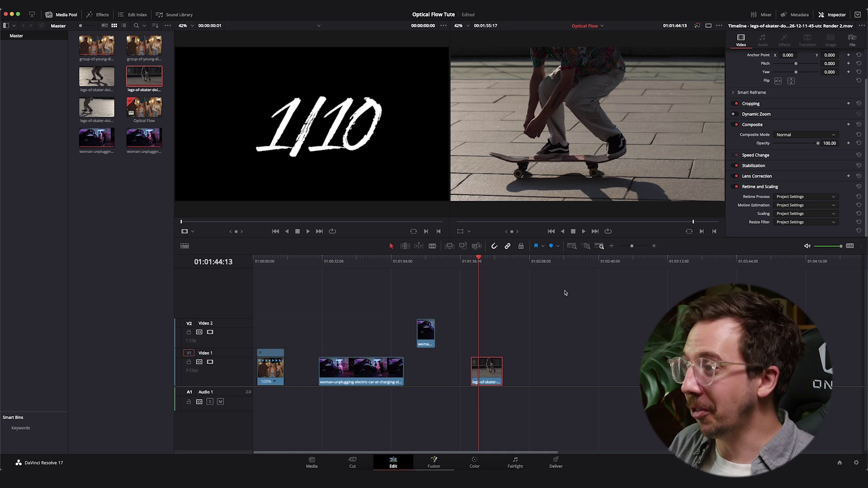
pyautogui.press('space')
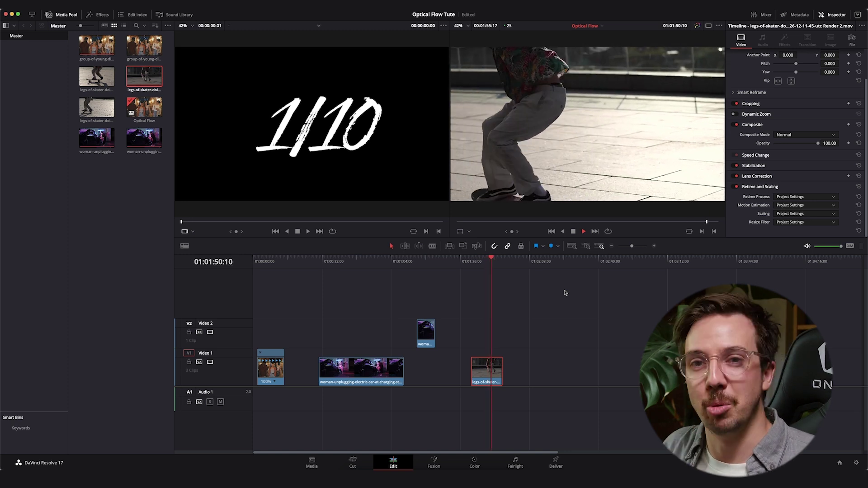
pyautogui.press('space')
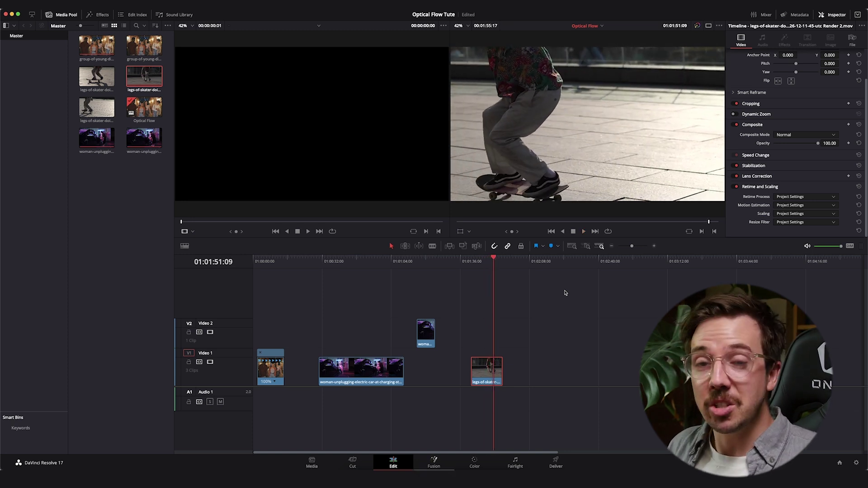